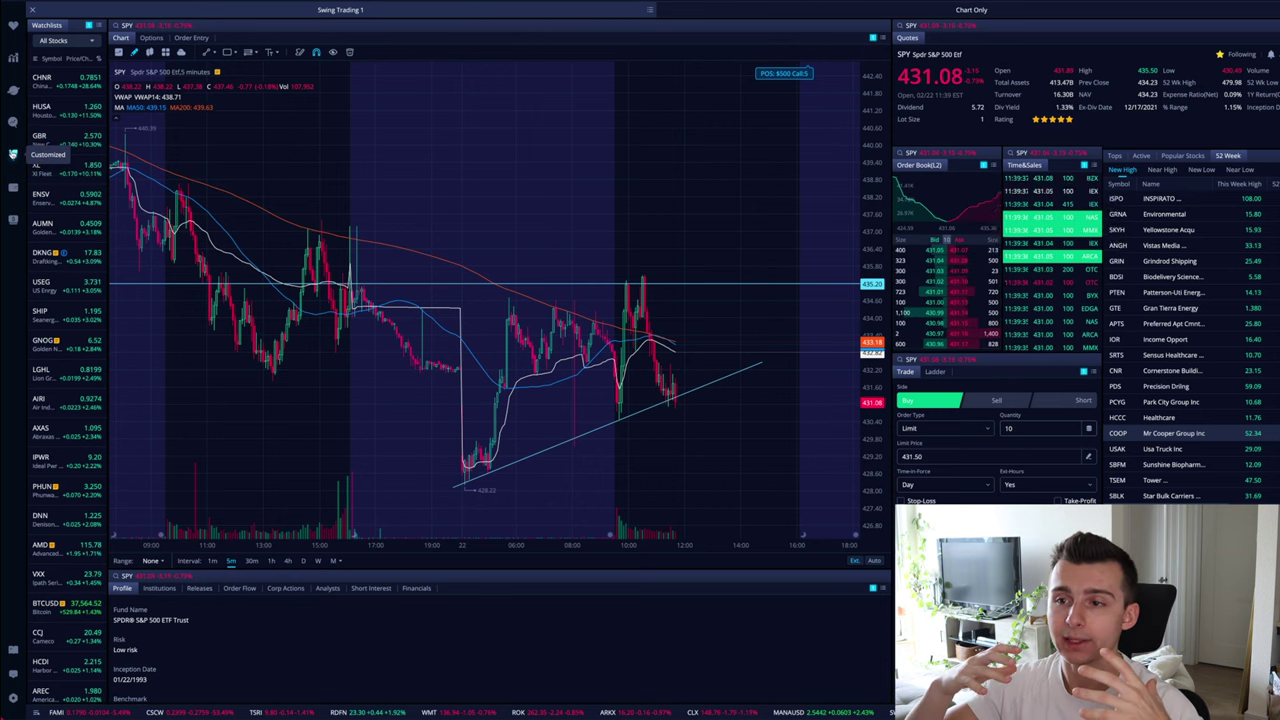
- View the available default and customized layouts in the layout chooser, and return to the Swing Trading 1 layout
click(1275, 31)
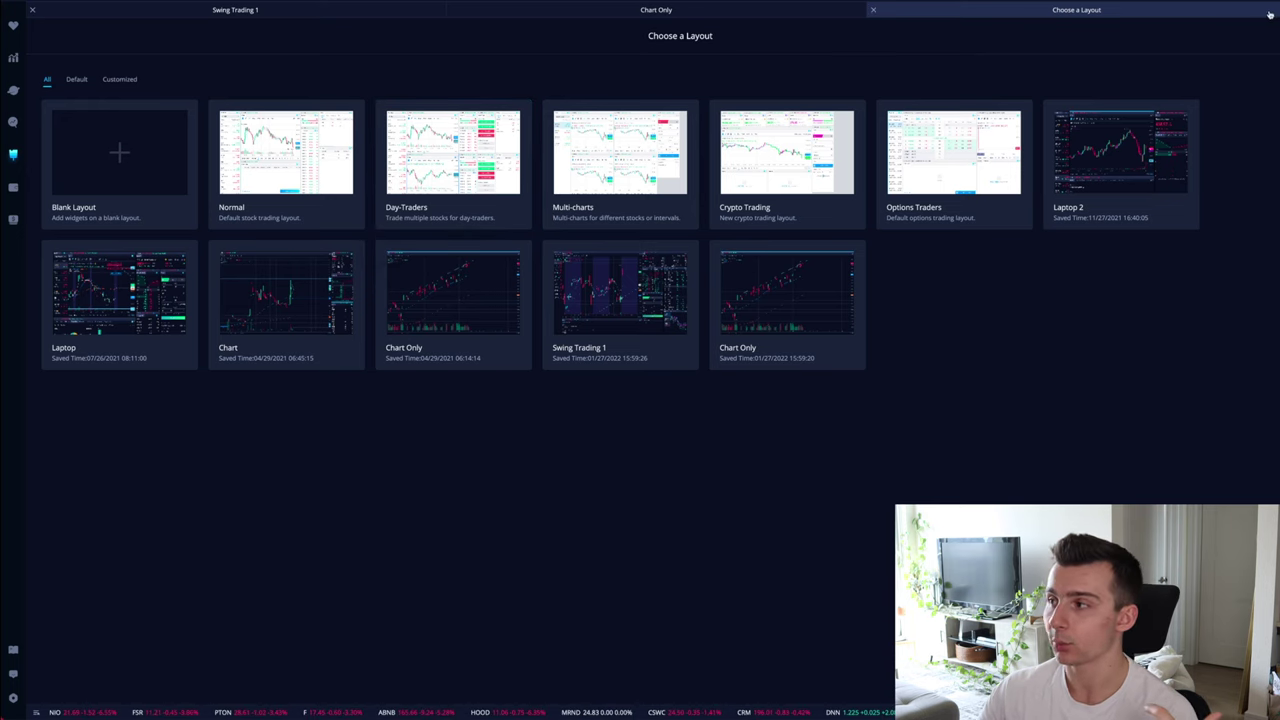
click(874, 11)
click(343, 9)
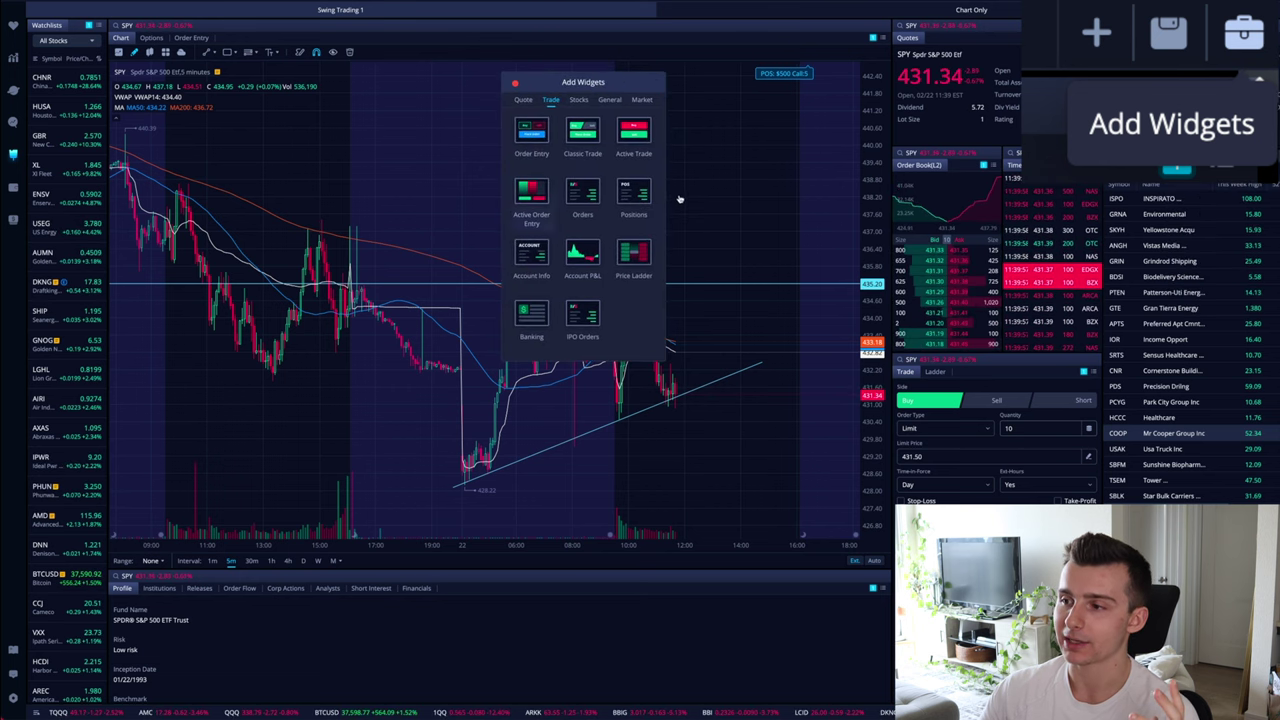
- Add an Order Flow widget from the Stocks widget category and place it over the lower part of the chart
click(523, 99)
click(550, 100)
click(577, 100)
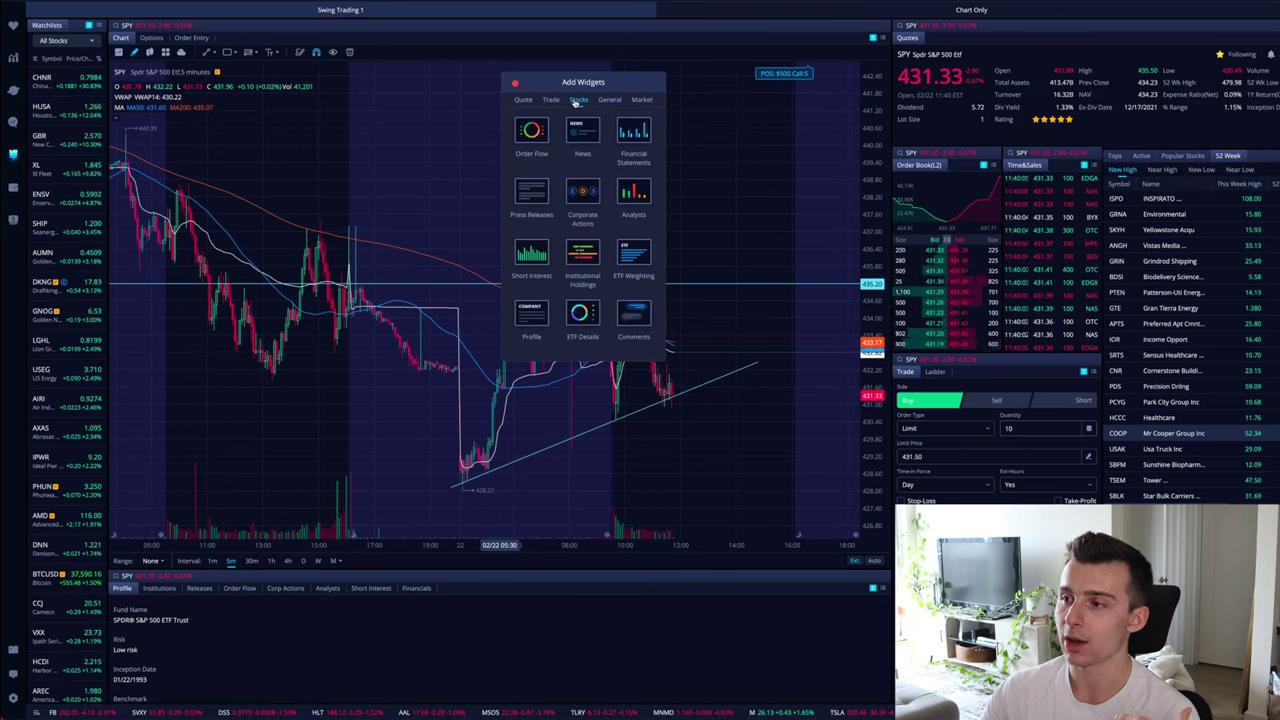
click(531, 135)
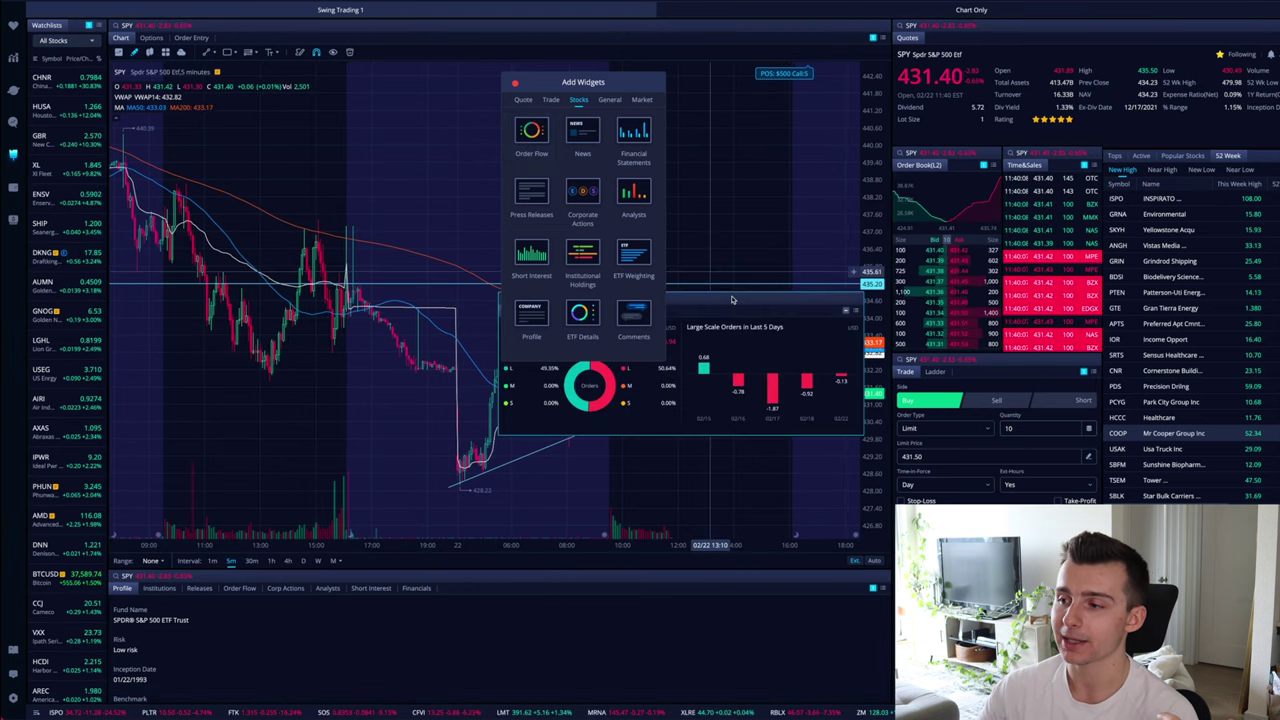
drag(731, 302, 619, 390)
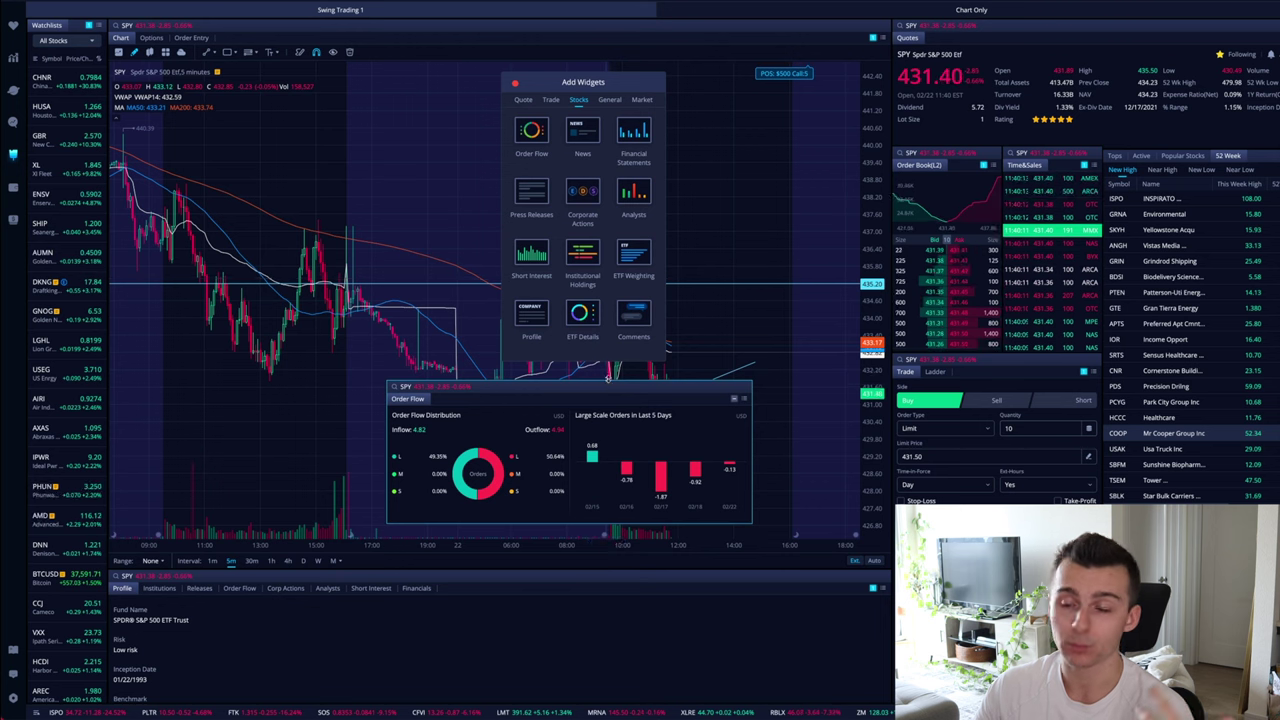
- Narrow the floating Order Flow widget to show only the order flow distribution and move it slightly upward
click(744, 400)
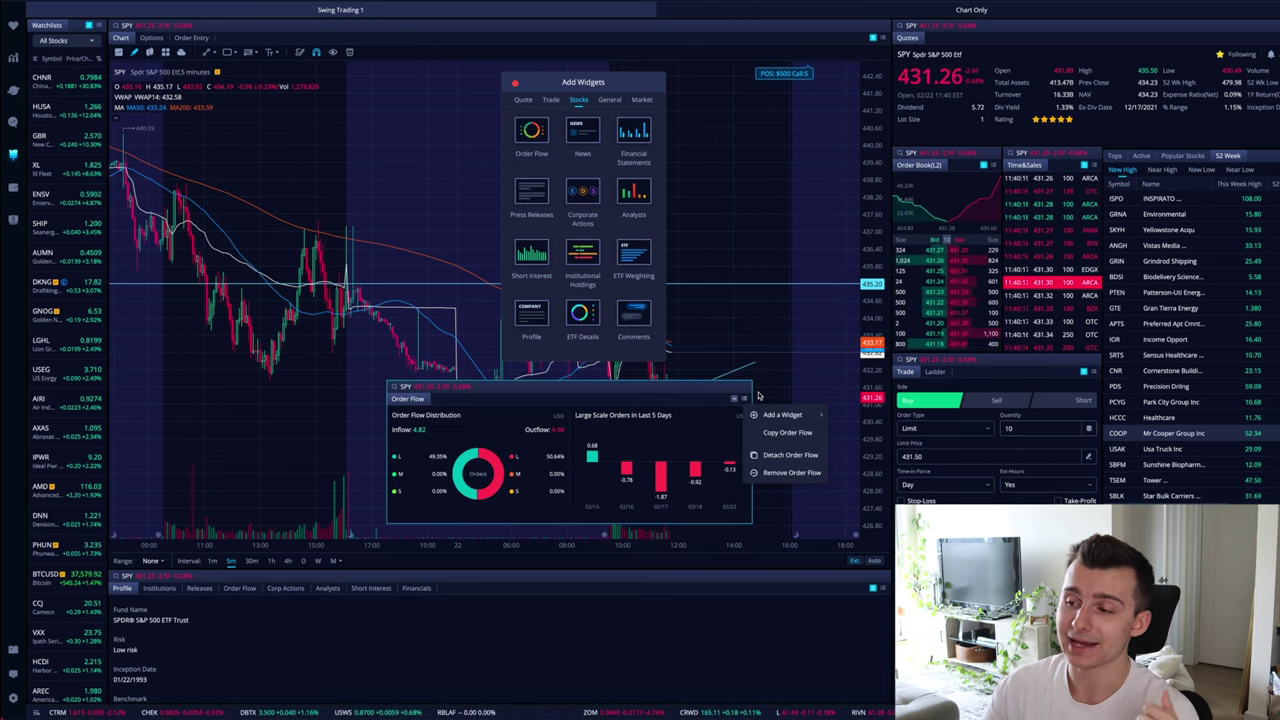
click(735, 428)
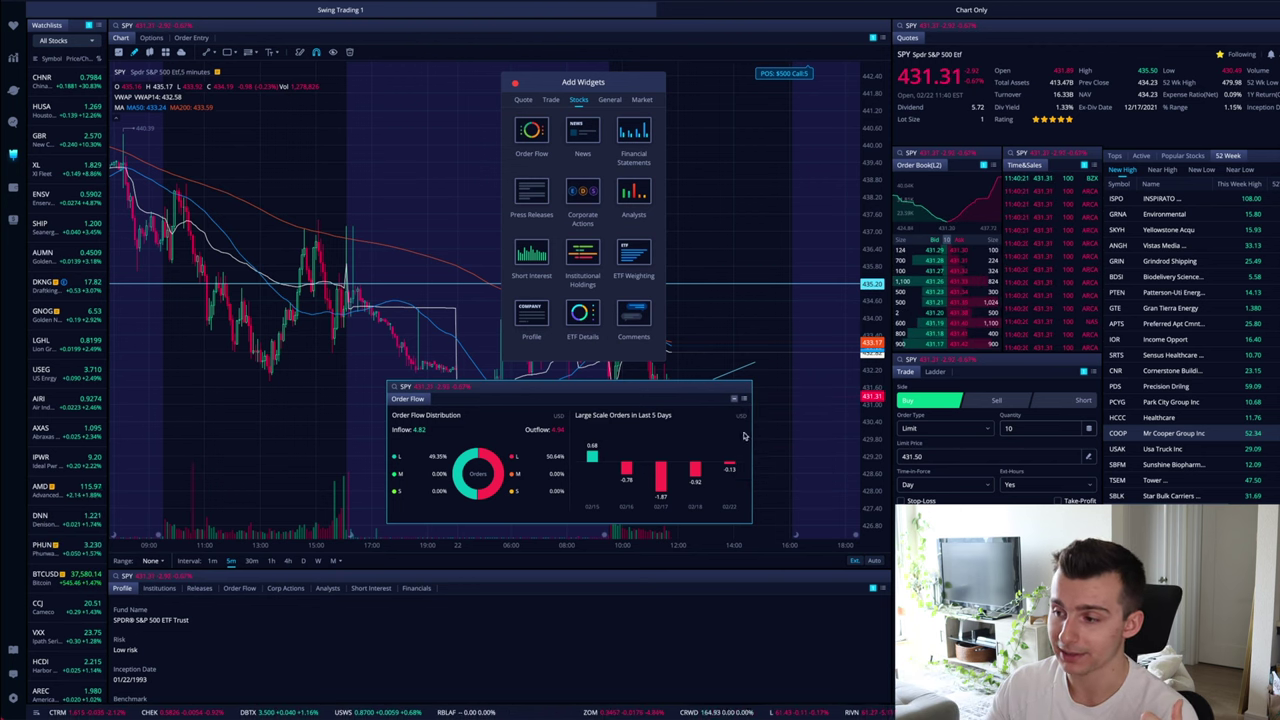
drag(750, 440, 629, 440)
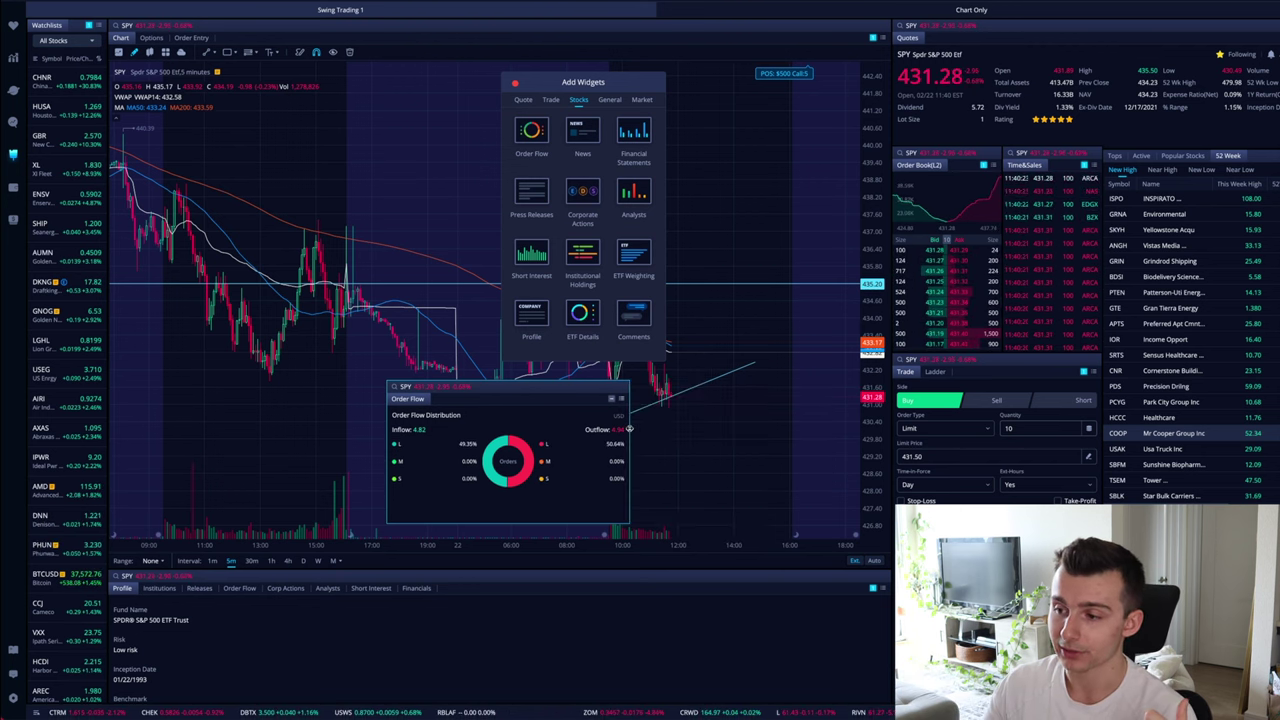
drag(557, 386, 555, 372)
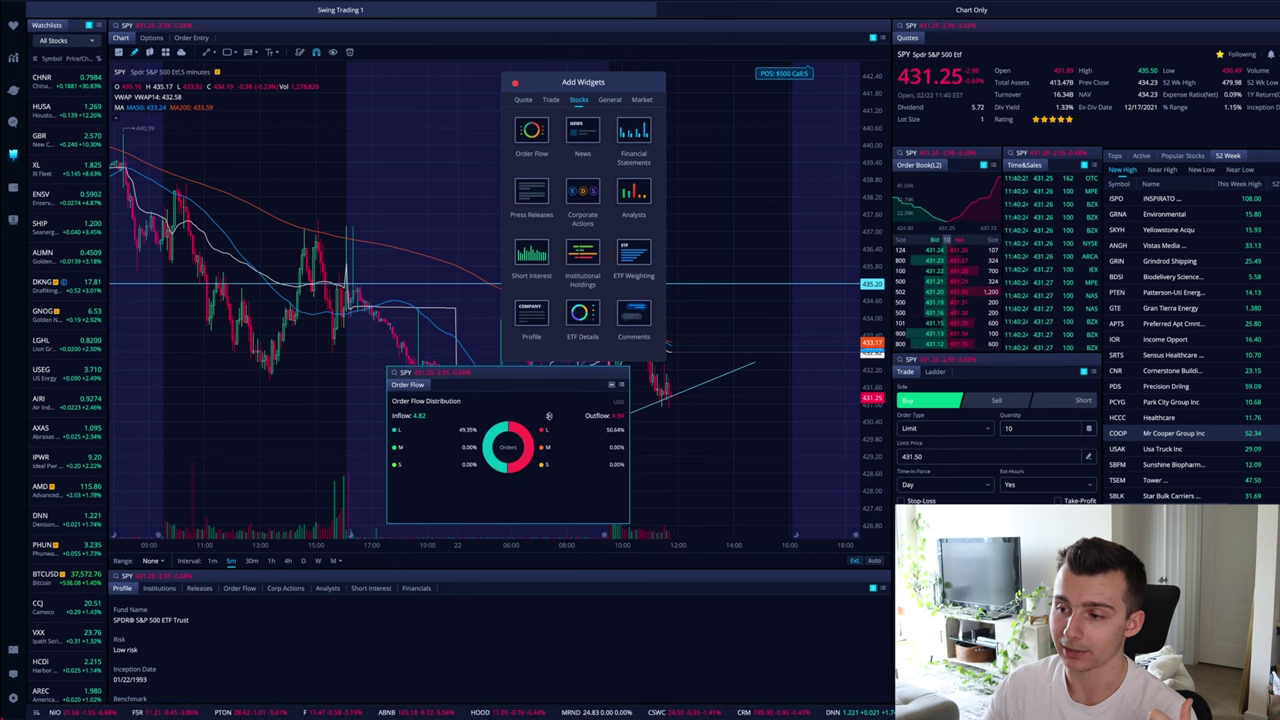
- Remove the floating Order Flow widget from the layout and close the Add Widgets window
click(621, 386)
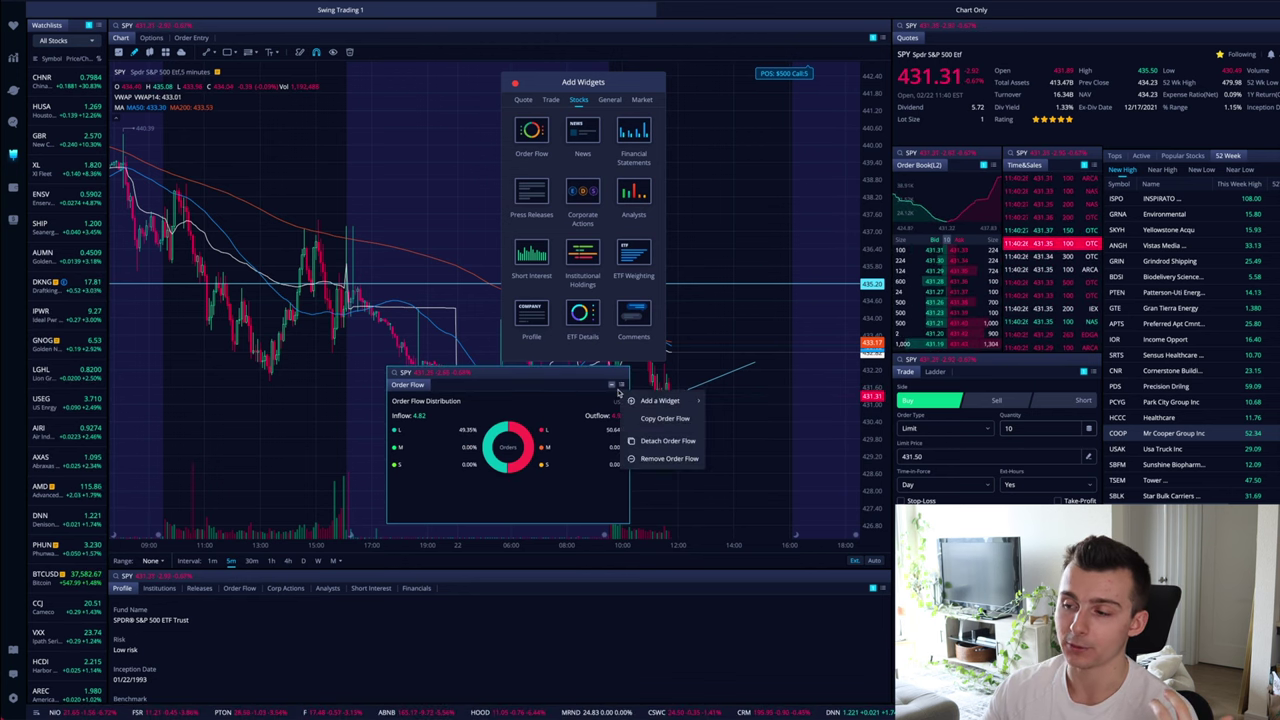
click(643, 459)
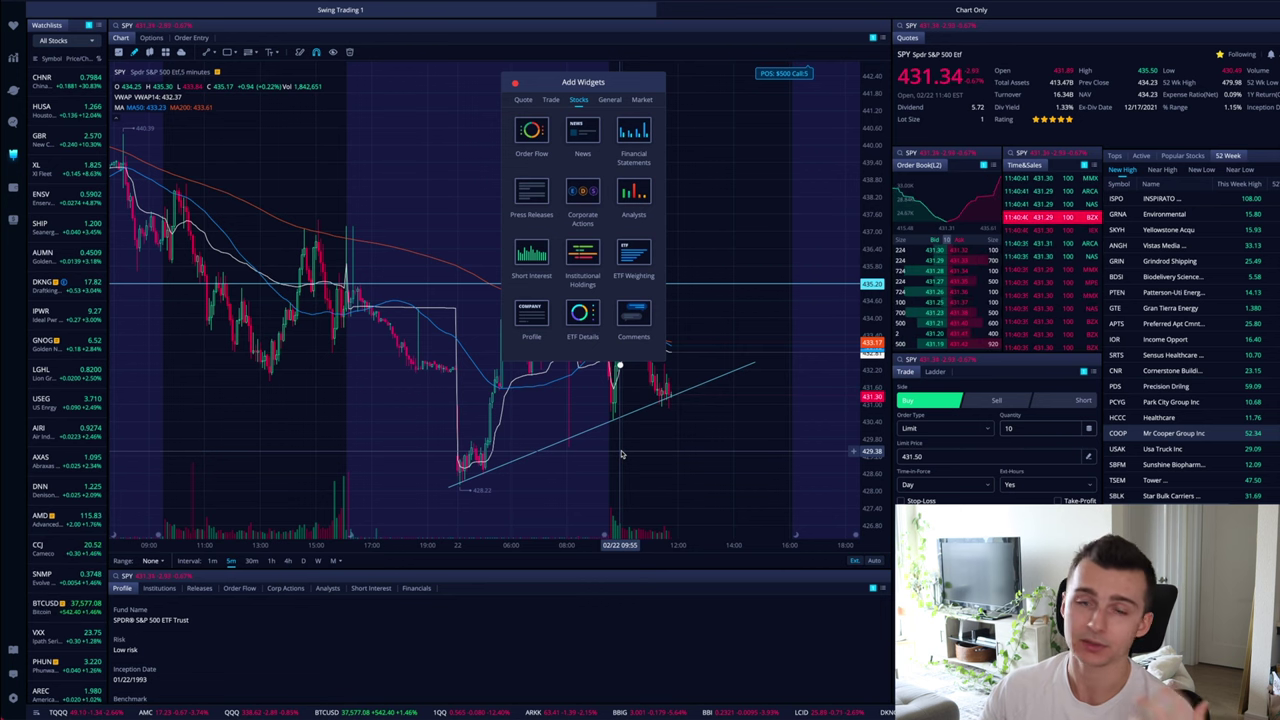
click(516, 84)
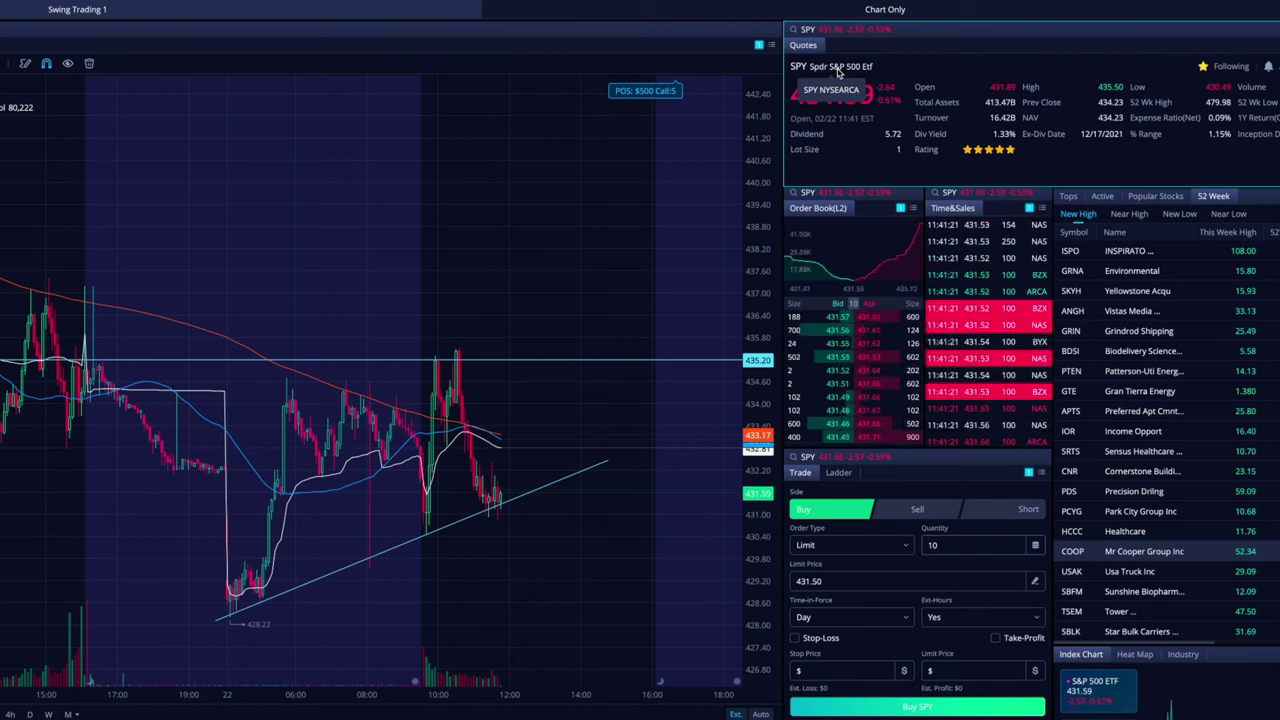
- Change the Quotes widget's symbol to AAPL so the linked widgets follow
click(819, 30)
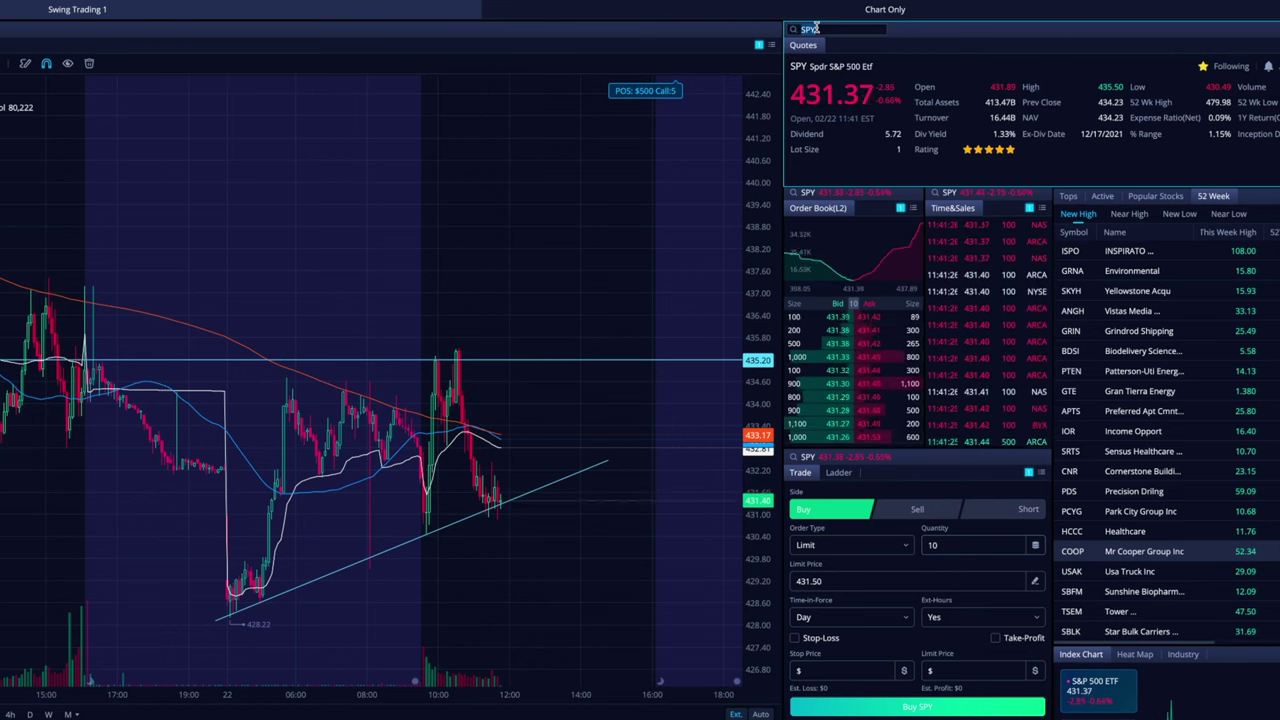
text(spy)
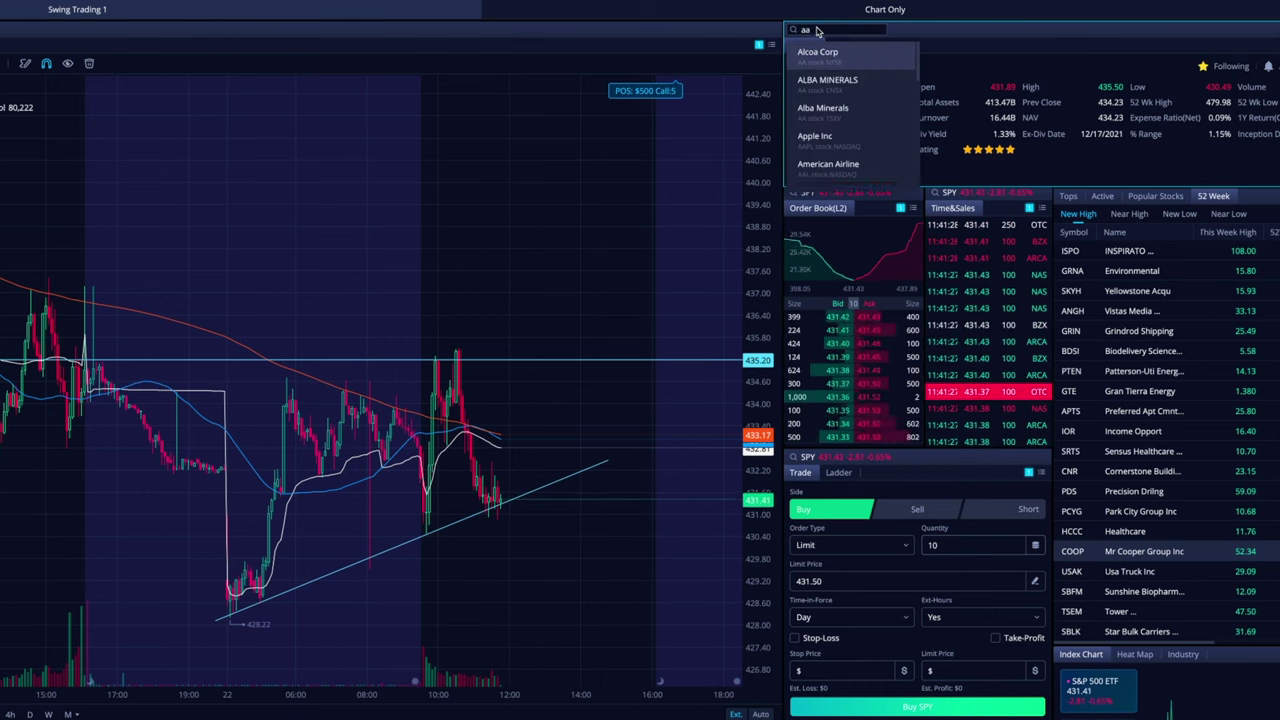
key(Return)
text(aapl)
key(Return)
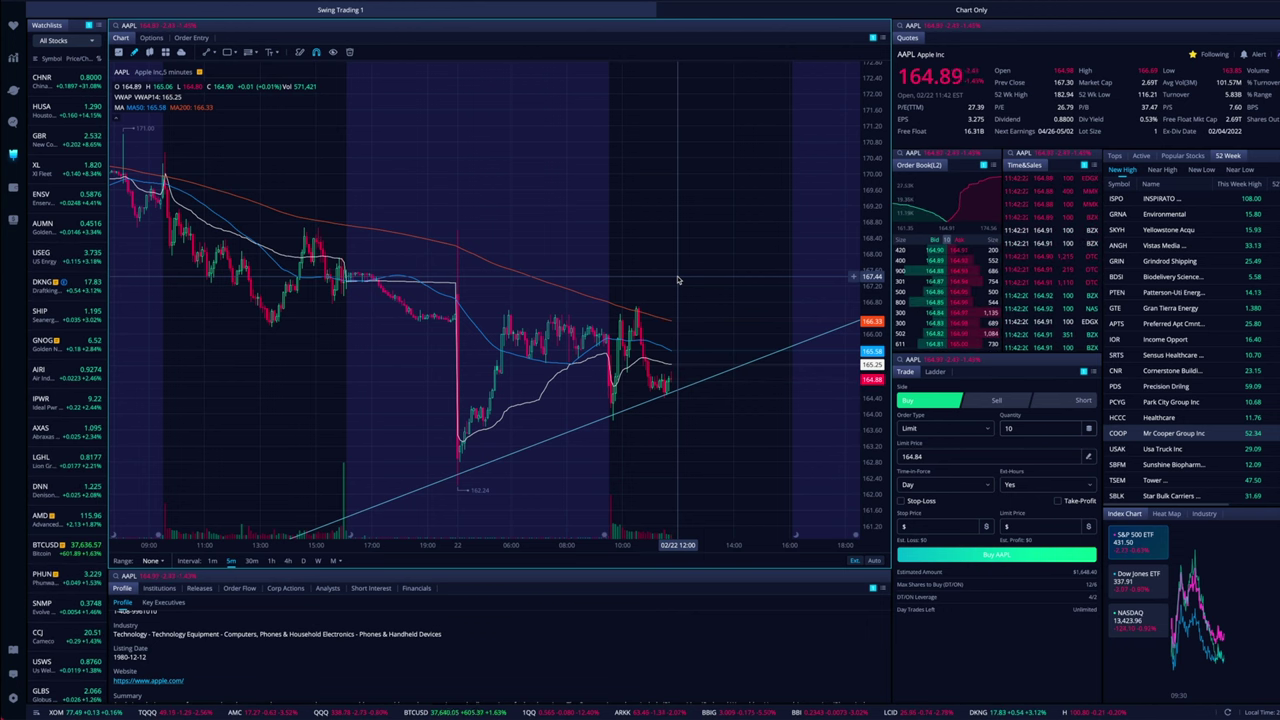
- View the AAPL Options and Order Entry pages in the main widget, and return to its chart
click(151, 37)
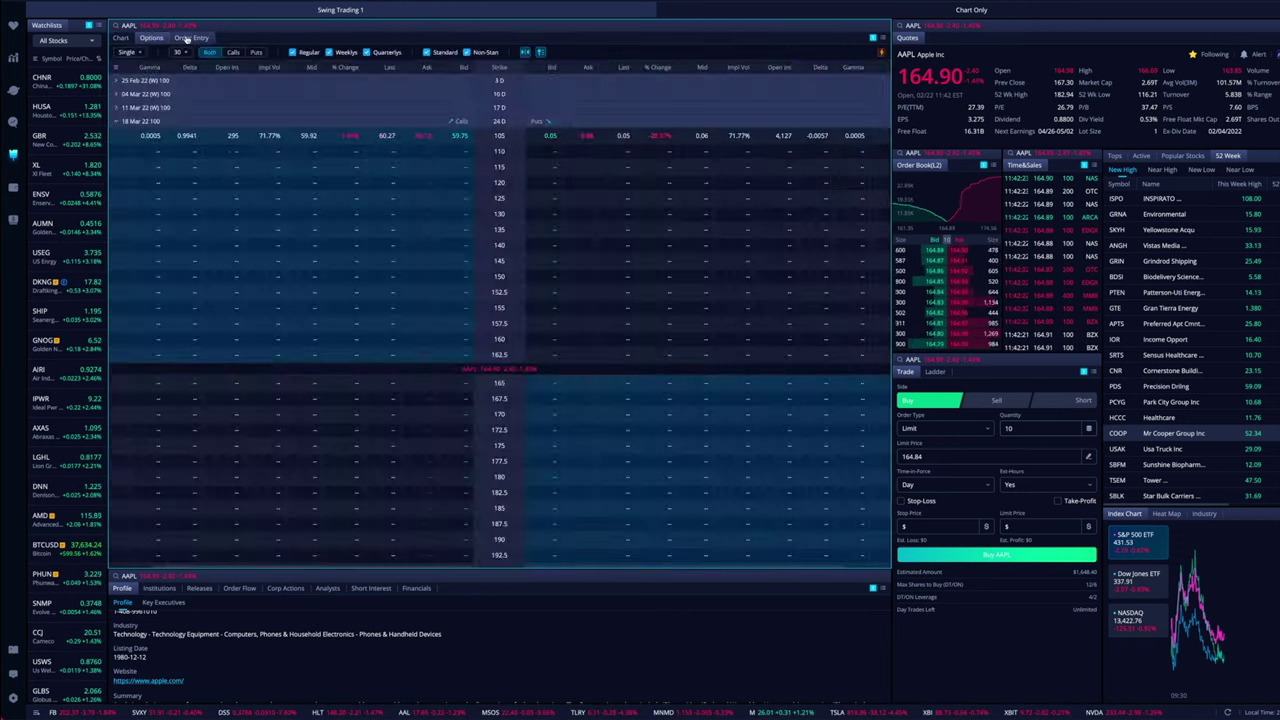
click(191, 37)
click(121, 37)
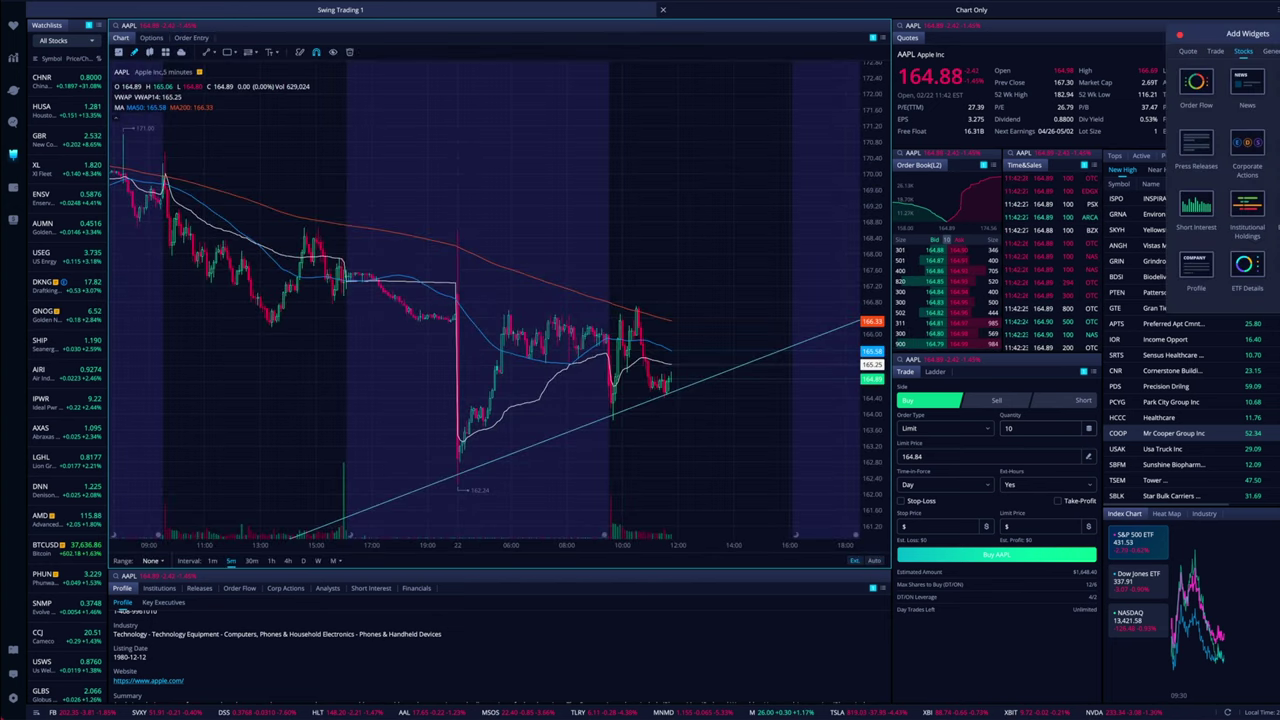
- Bring the Add Widgets window over the chart and add an Options widget from the Quote category
drag(1240, 36, 622, 100)
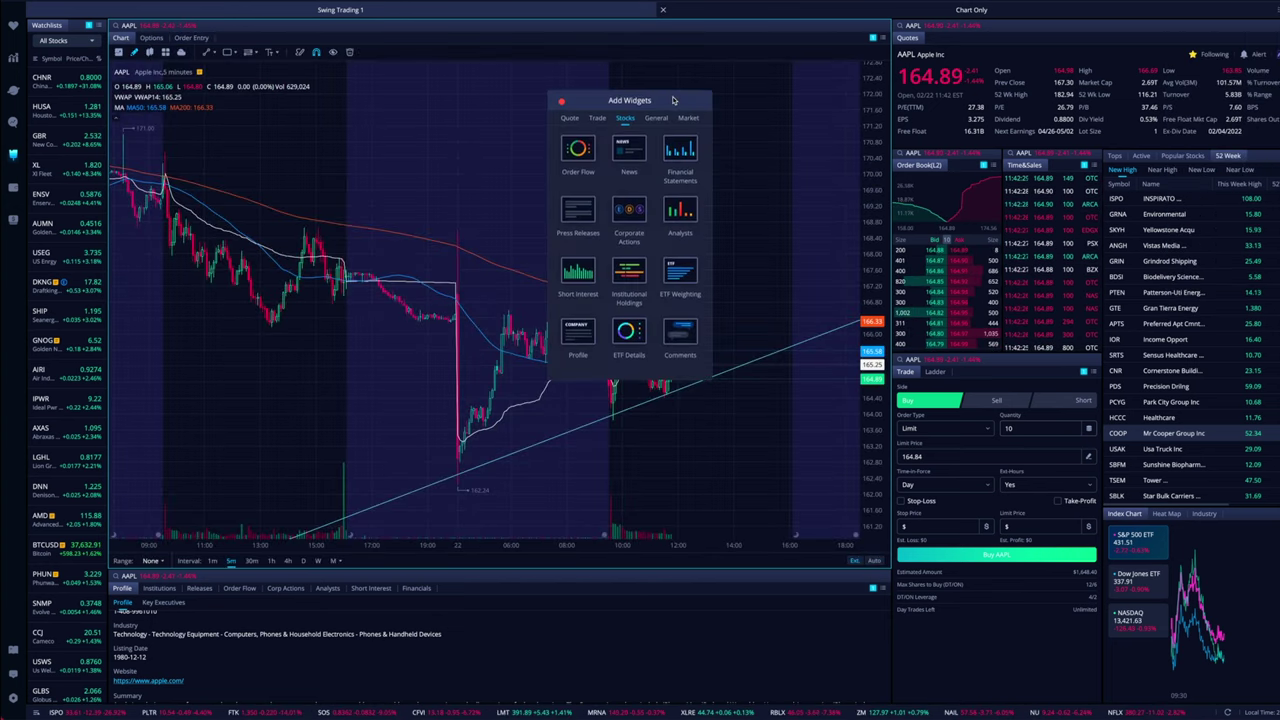
click(569, 118)
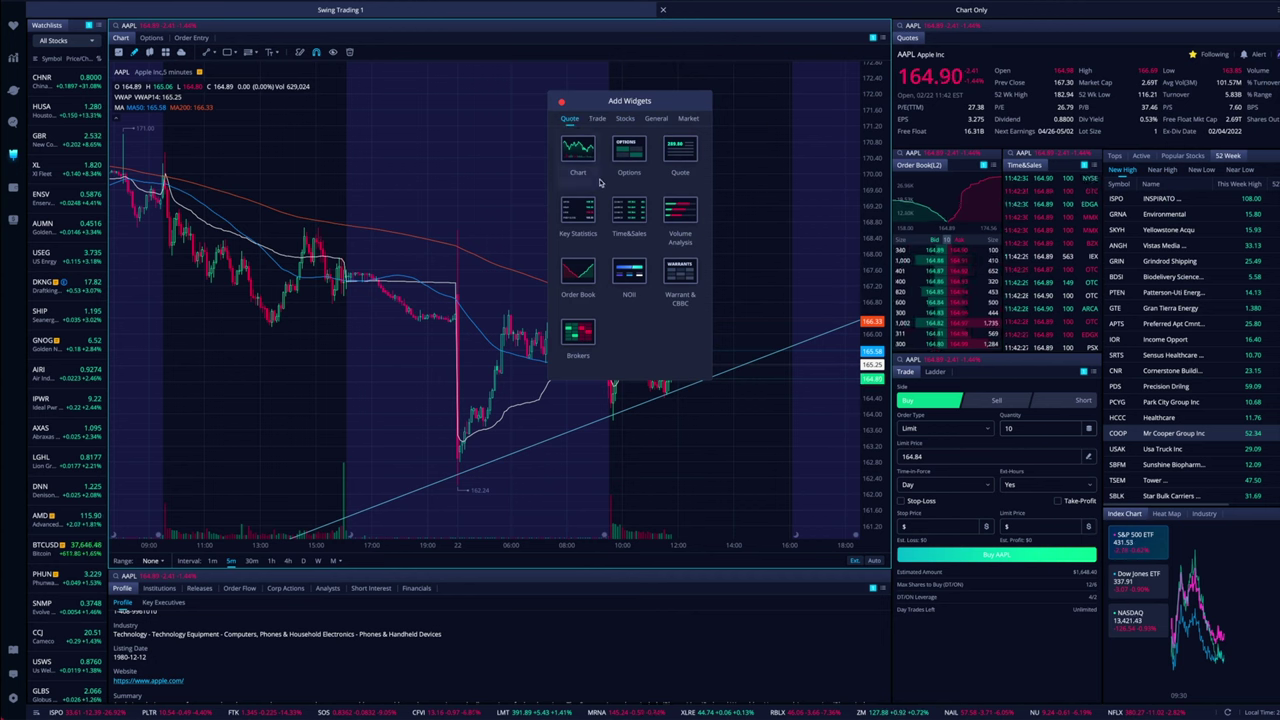
click(597, 119)
click(569, 119)
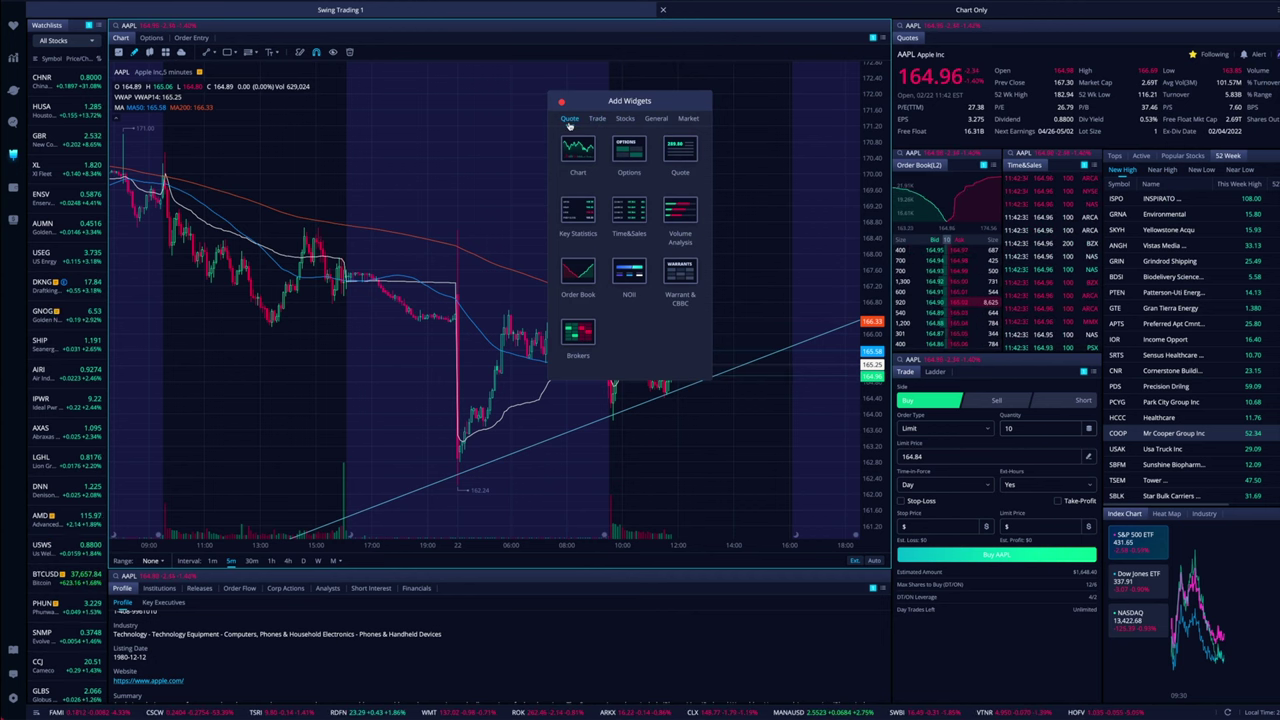
click(627, 152)
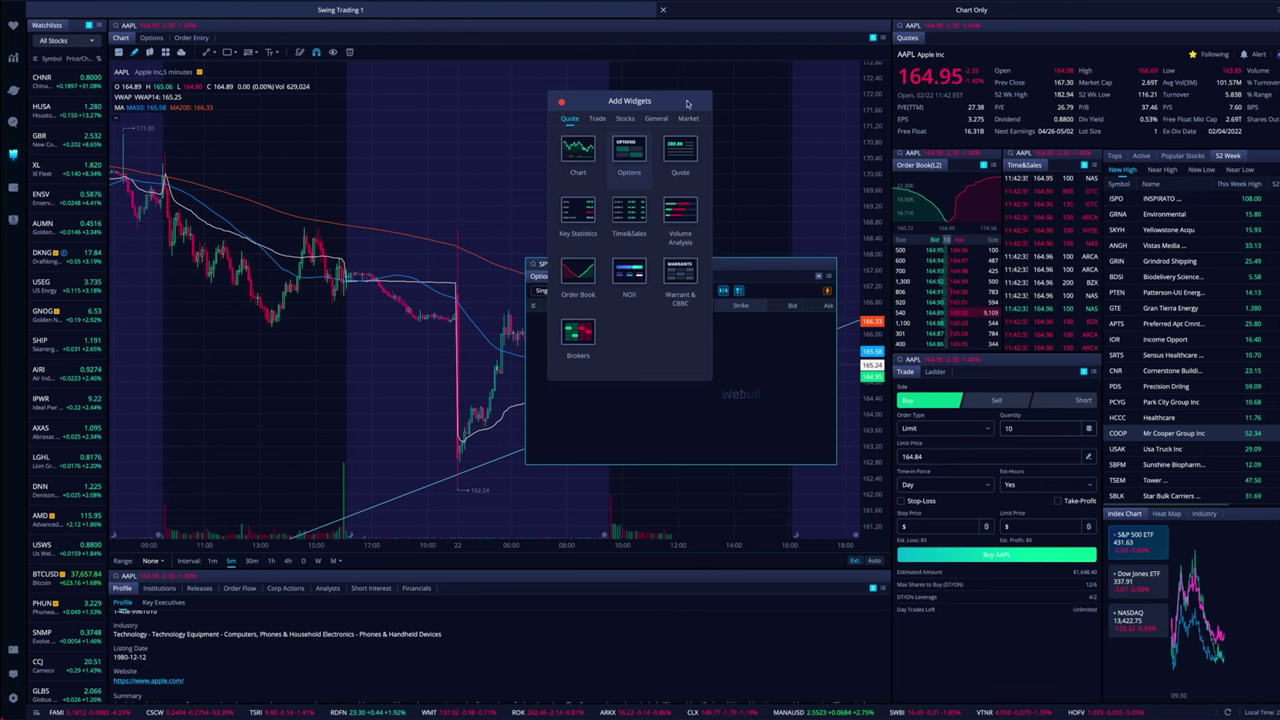
- Close the Add Widgets window and dock the floating SPY Options widget into the main chart widget alongside Order Entry
drag(687, 103, 916, 81)
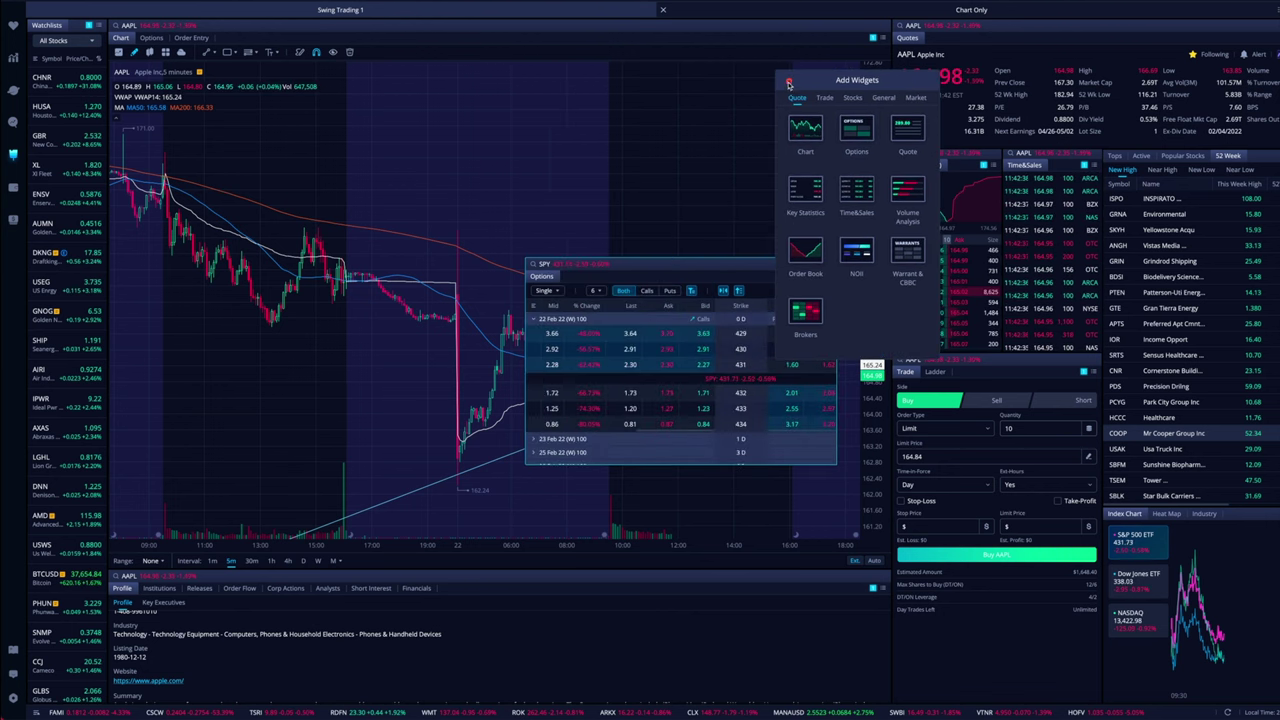
click(680, 160)
drag(658, 267, 471, 122)
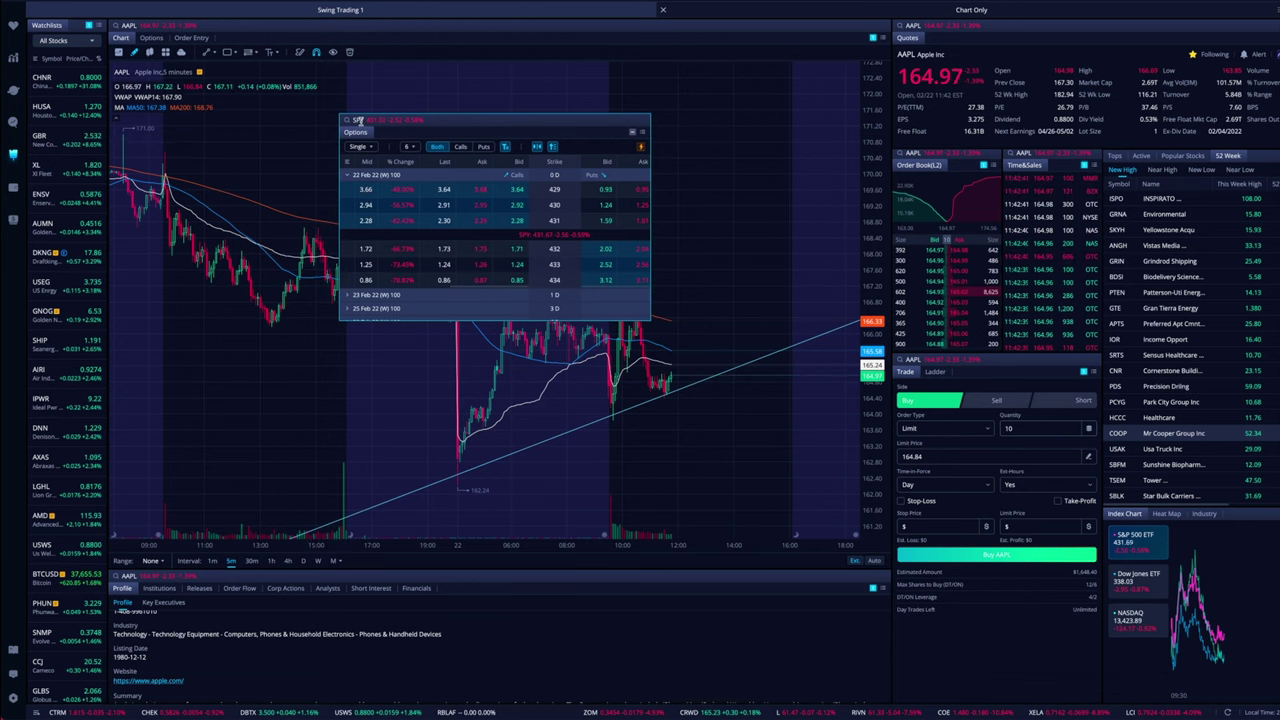
drag(372, 120, 376, 124)
drag(486, 148, 453, 155)
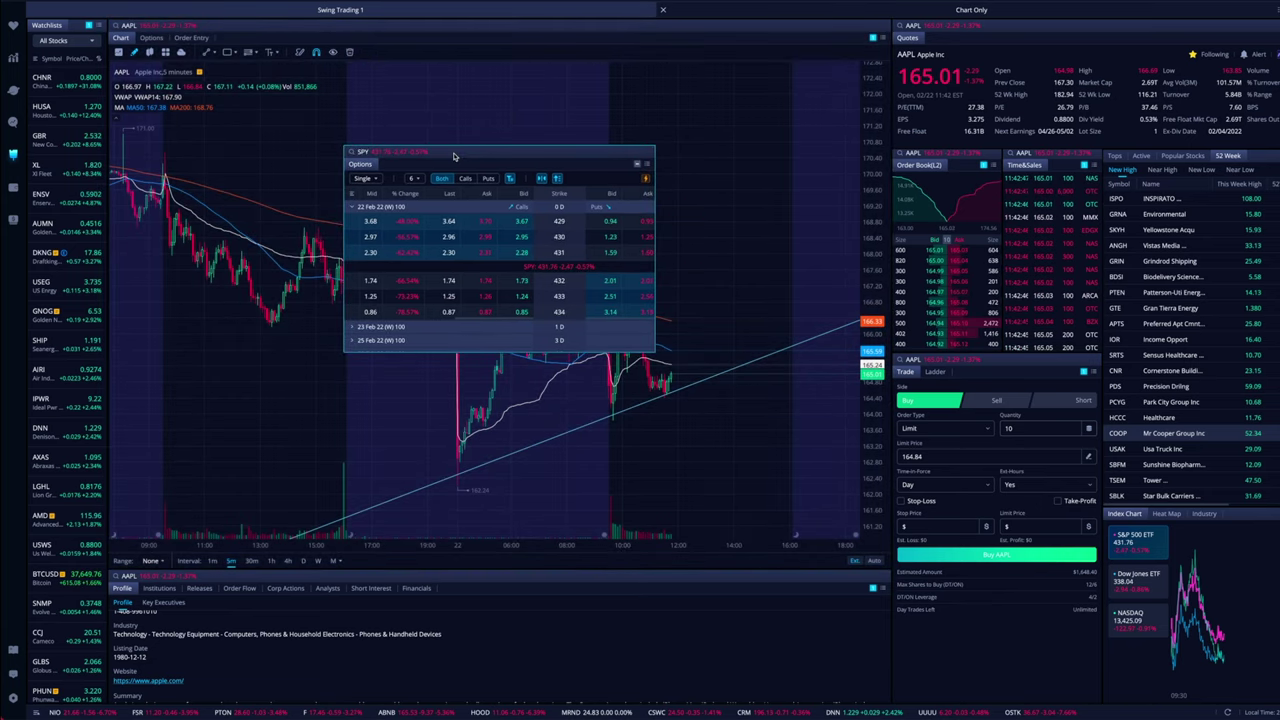
drag(450, 155, 929, 373)
drag(962, 239, 419, 91)
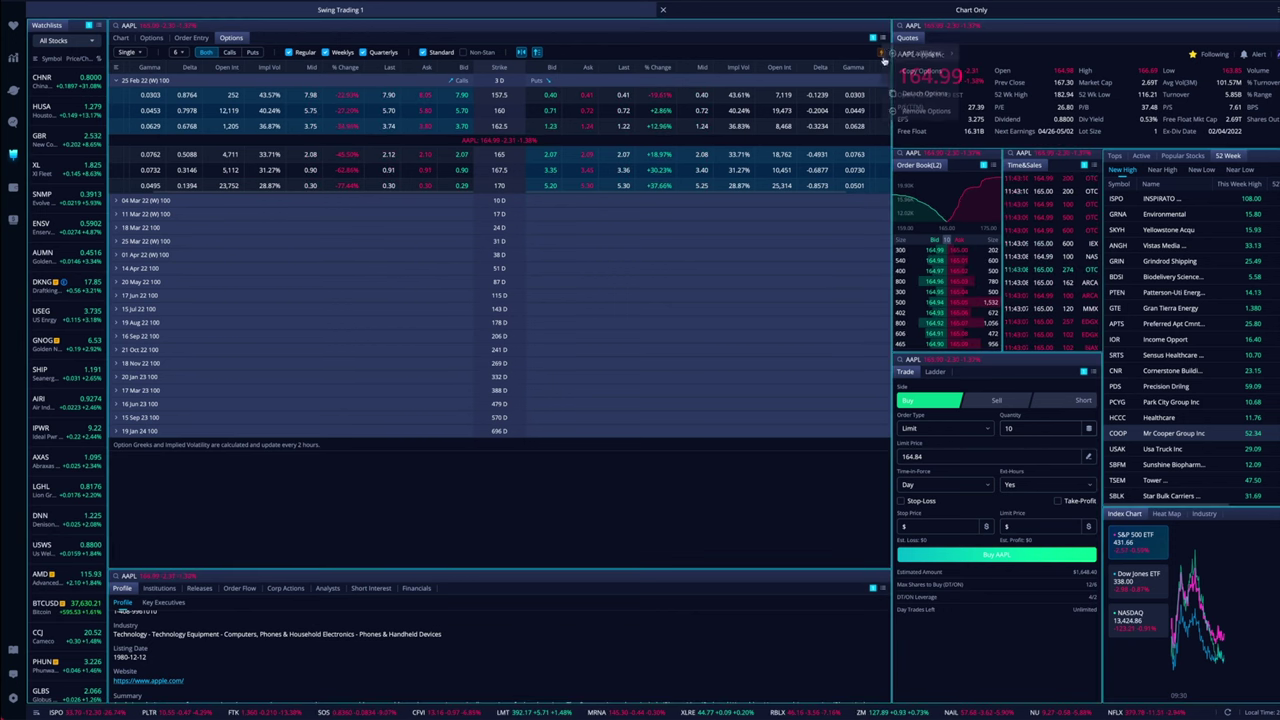
- Examine how the main widget switches between the Chart, Options and Order Entry views for AAPL
click(185, 42)
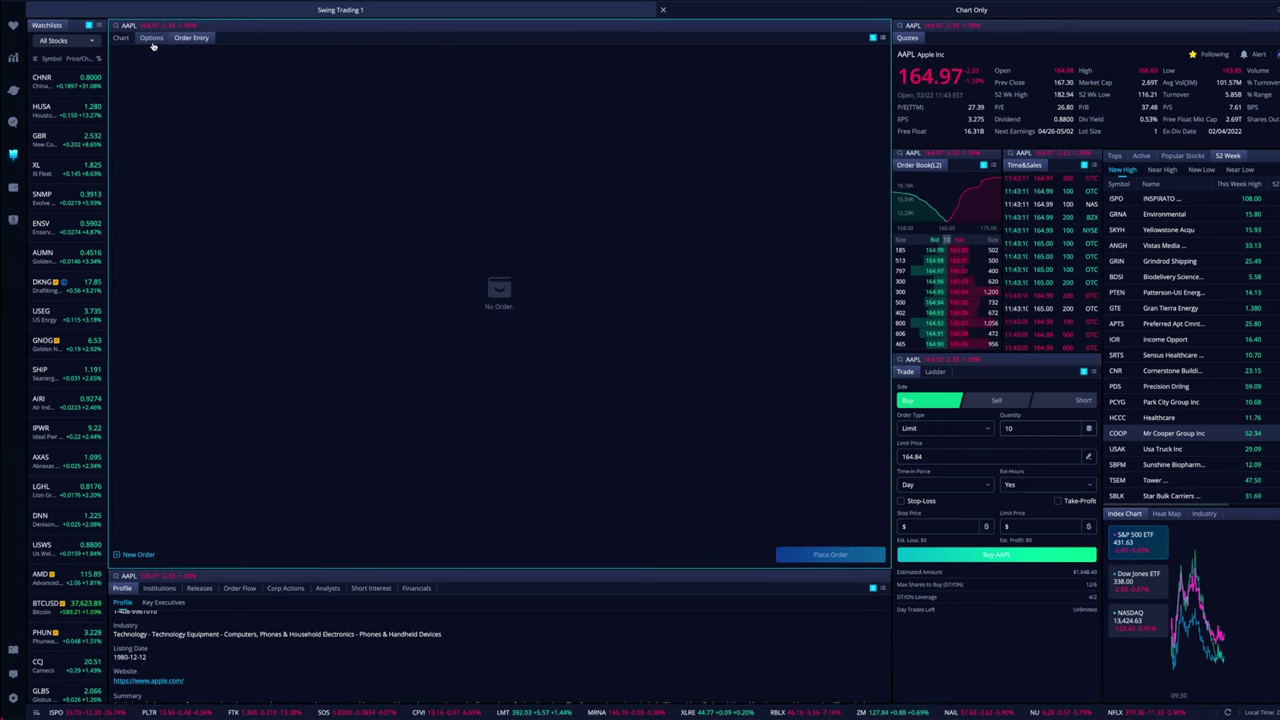
click(151, 39)
click(121, 38)
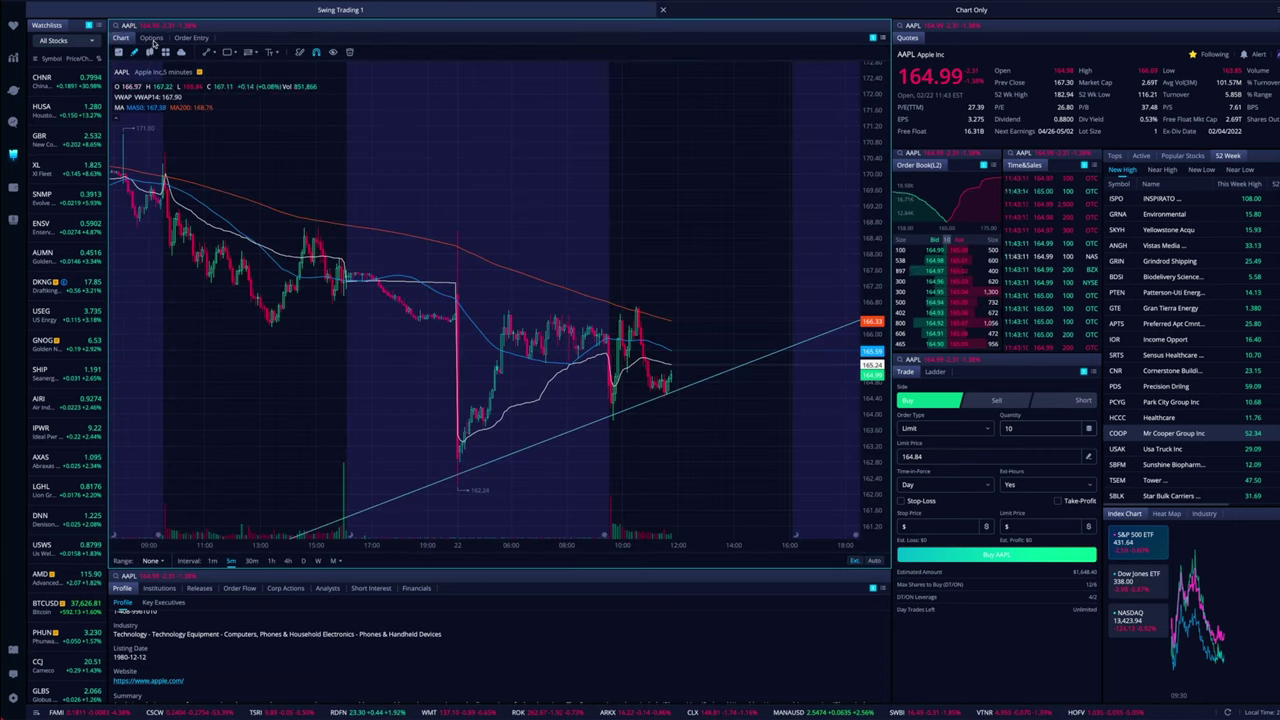
click(155, 39)
click(180, 38)
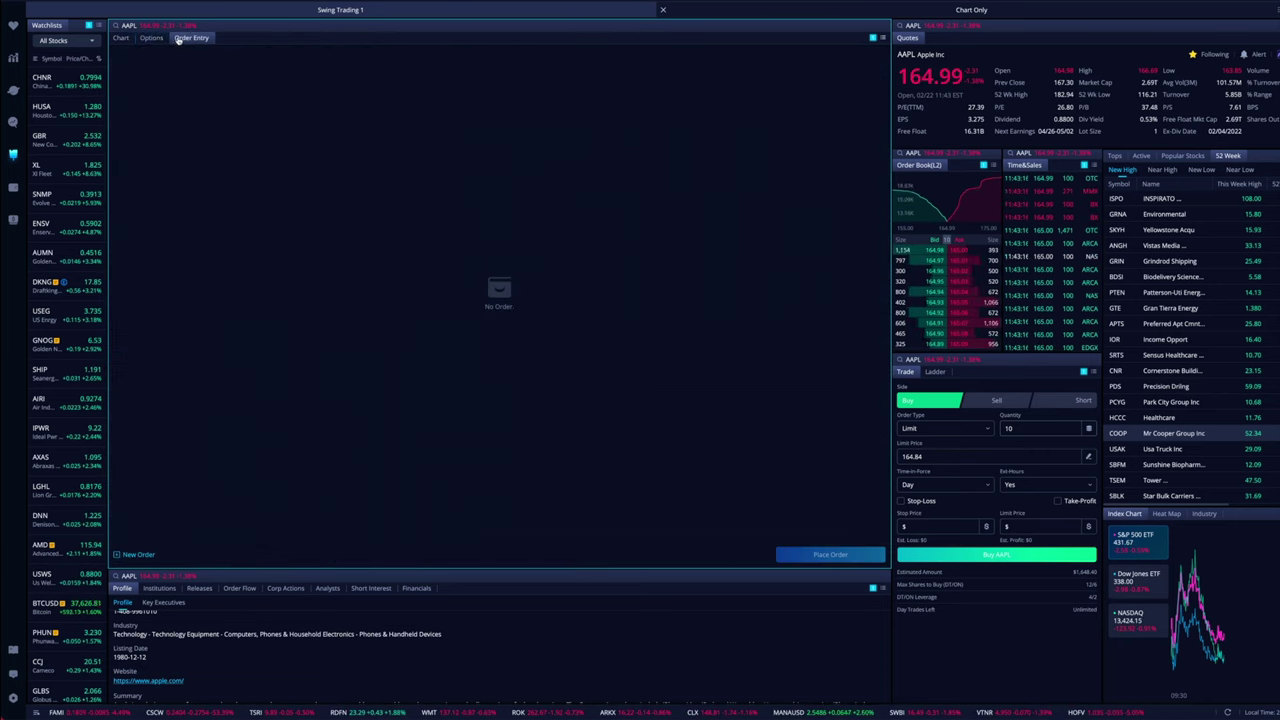
click(152, 38)
click(176, 38)
click(151, 38)
click(121, 38)
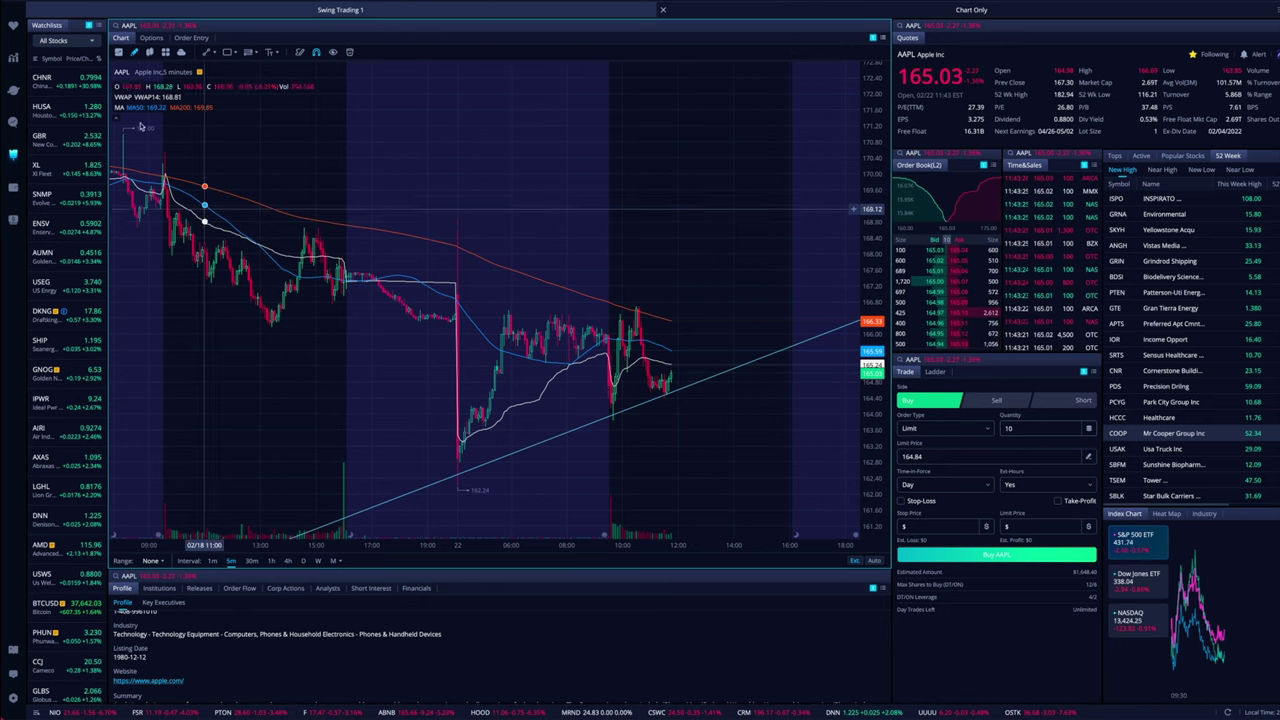
click(151, 38)
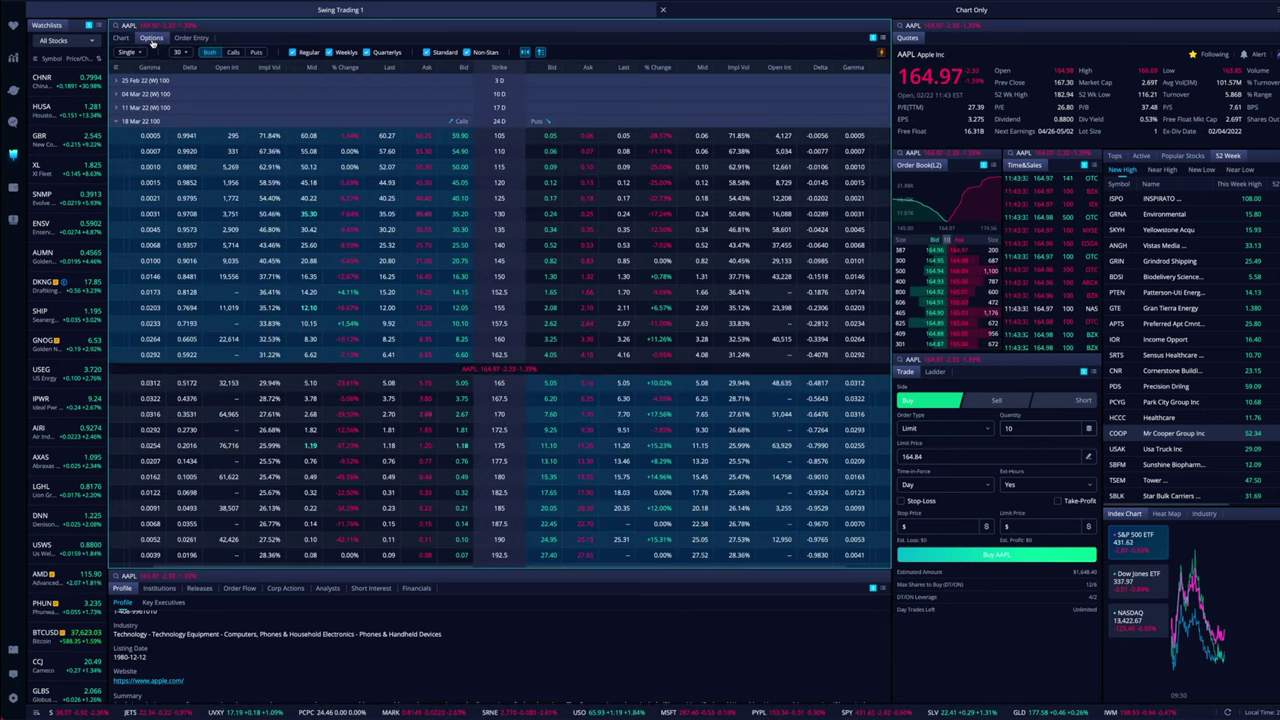
click(121, 37)
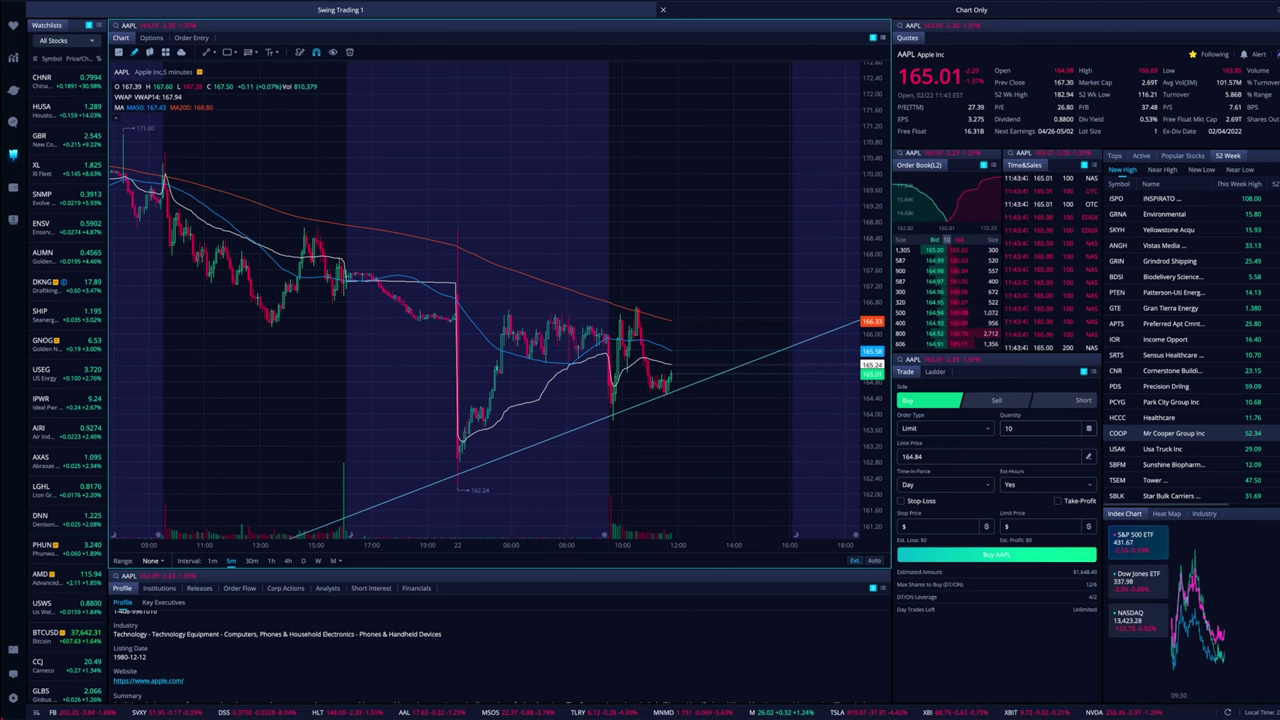
click(151, 37)
click(191, 37)
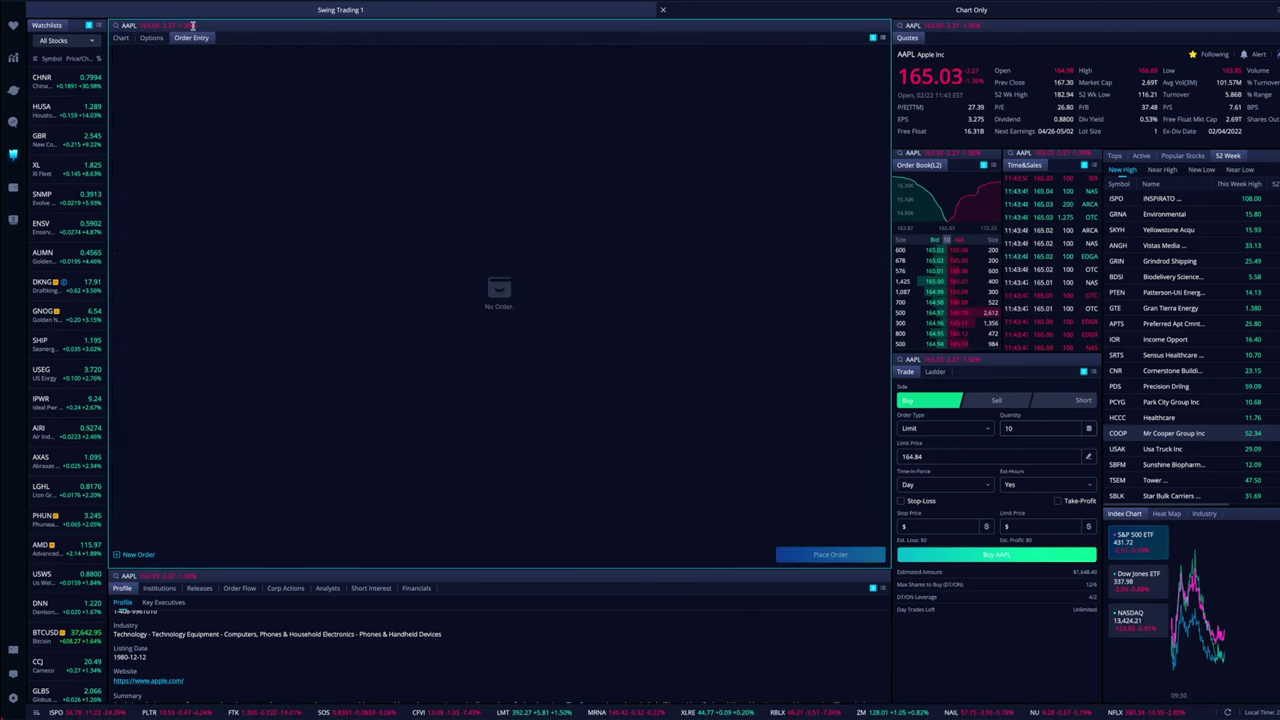
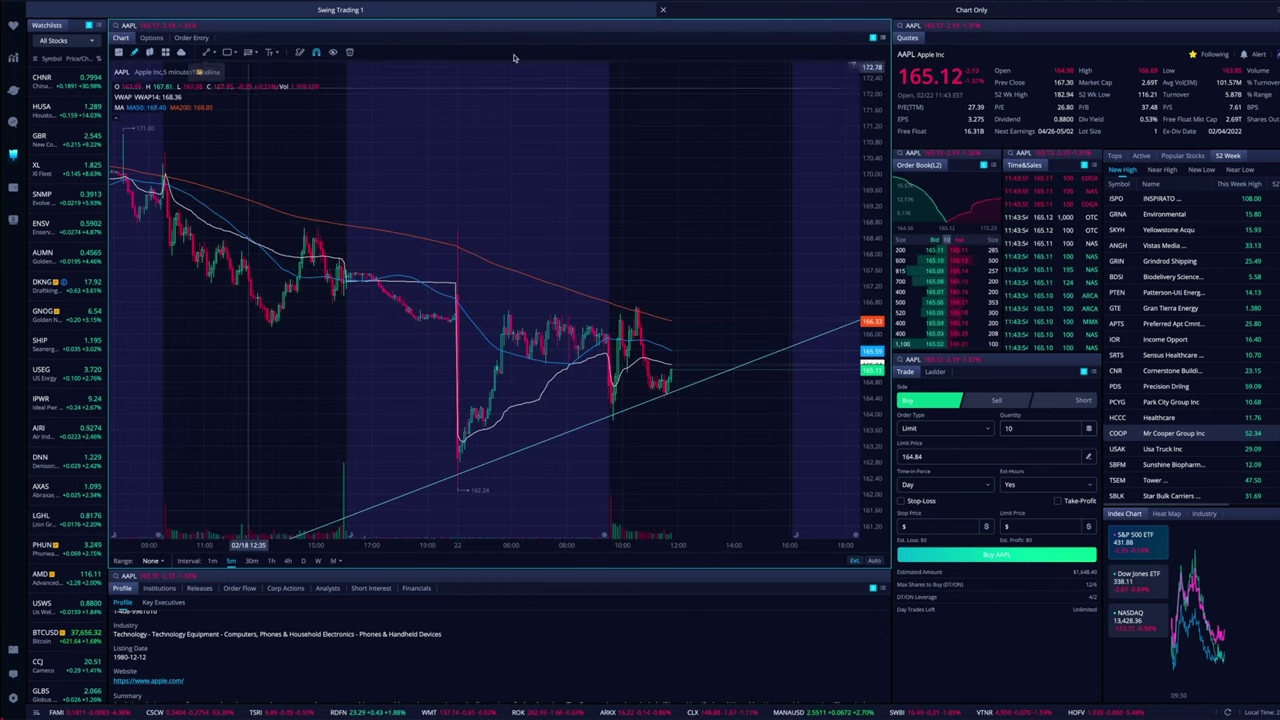
- Set the main chart widget's link group to the cyan group 1 among the groups inside the layout
click(873, 40)
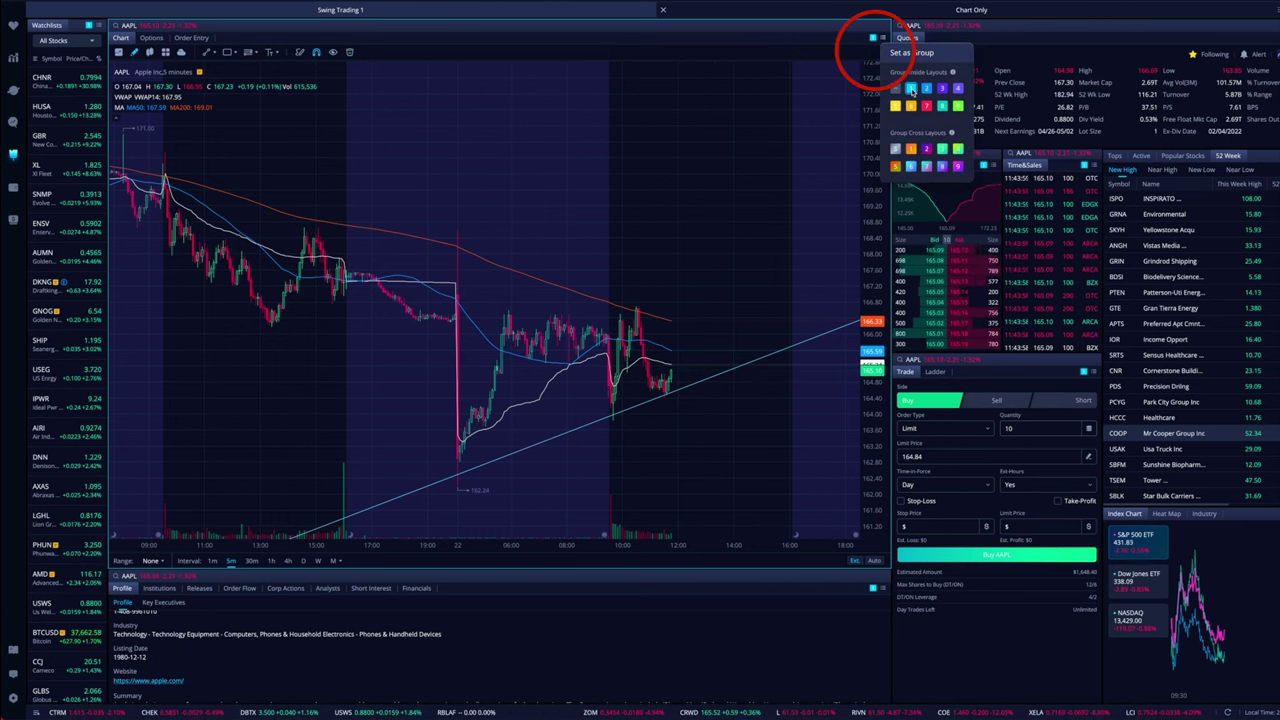
click(912, 91)
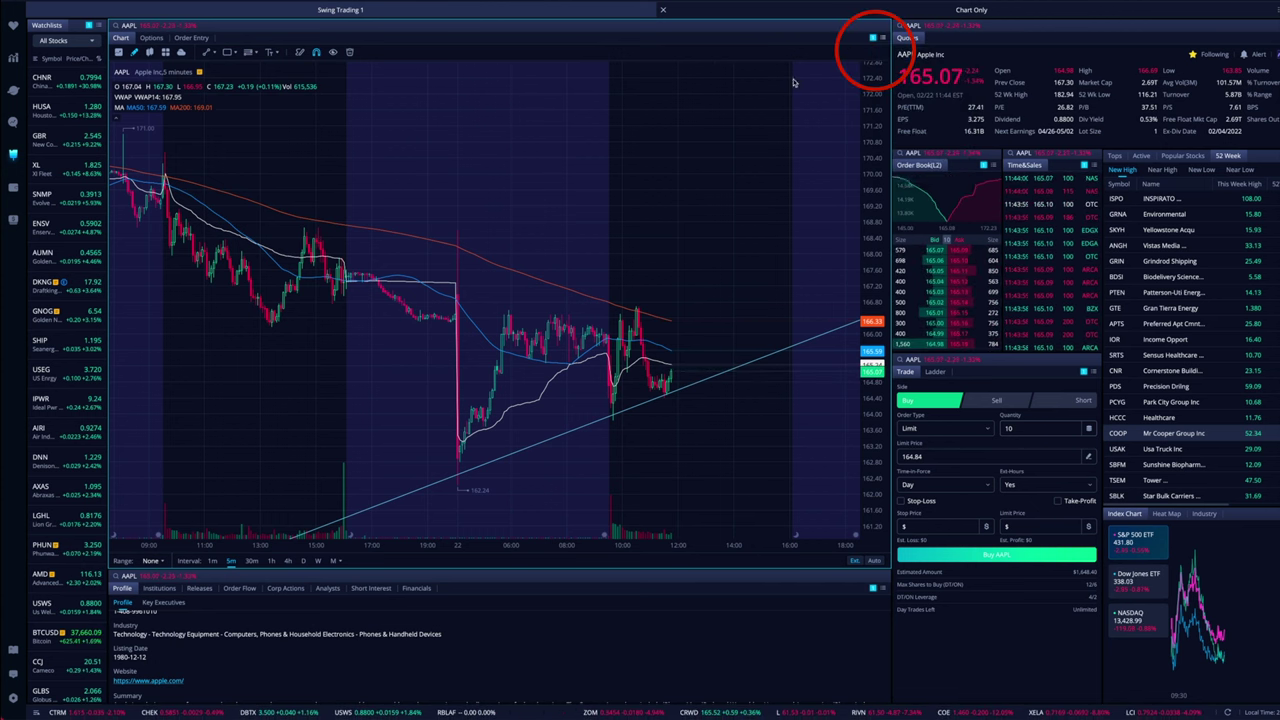
- Load QQQ (Invesco QQQ Trust) in the main chart widget so the linked group 1 widgets follow it
click(127, 24)
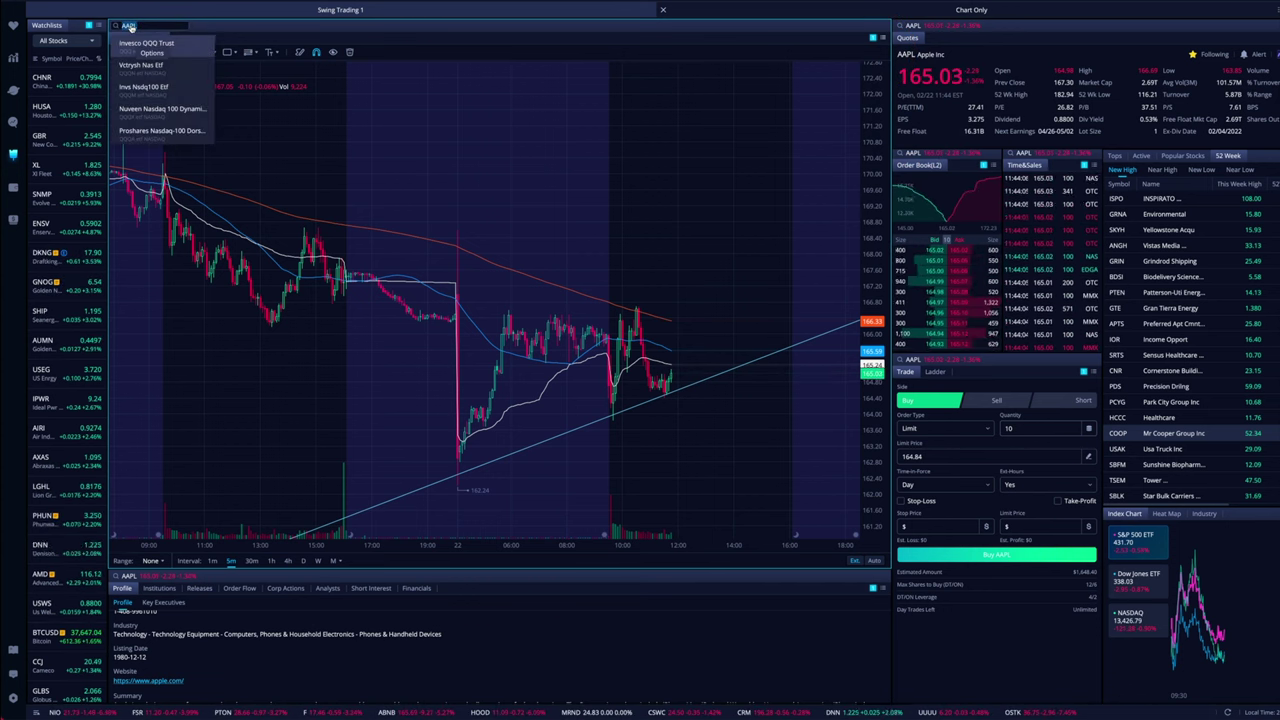
text(QQQ)
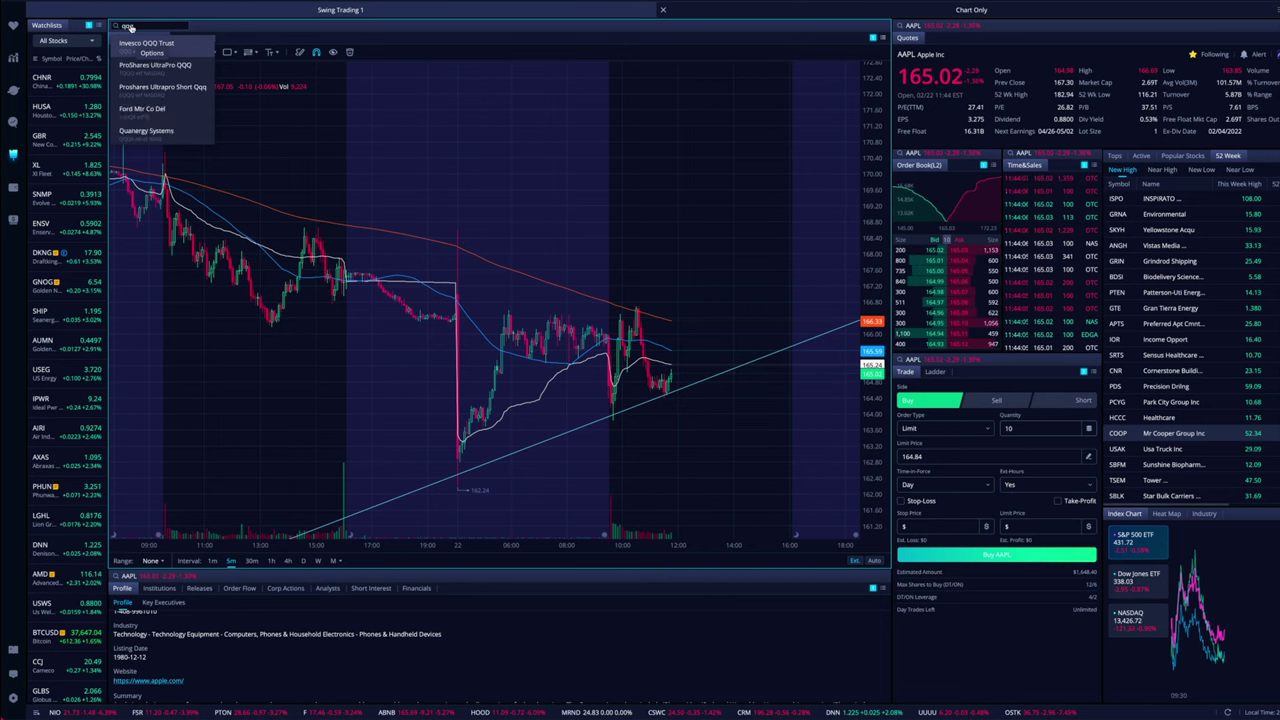
click(131, 45)
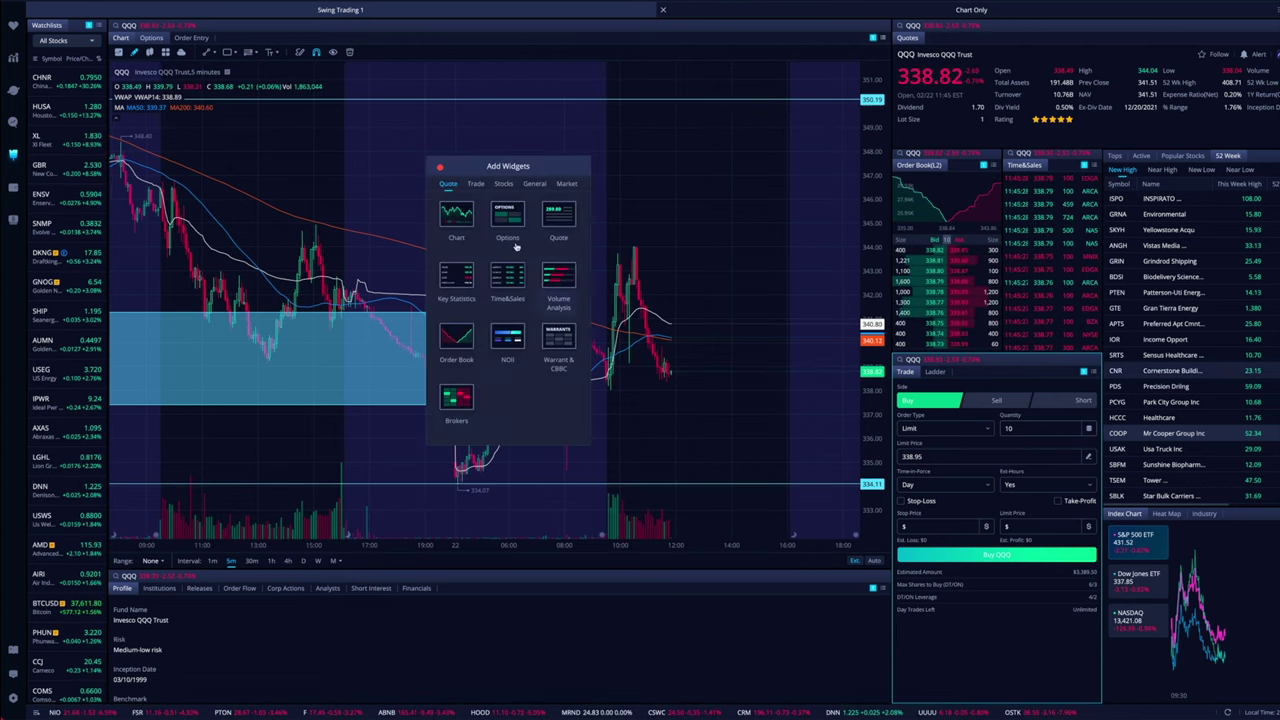
- View the Trade category of the Add Widgets window and close the window
click(474, 185)
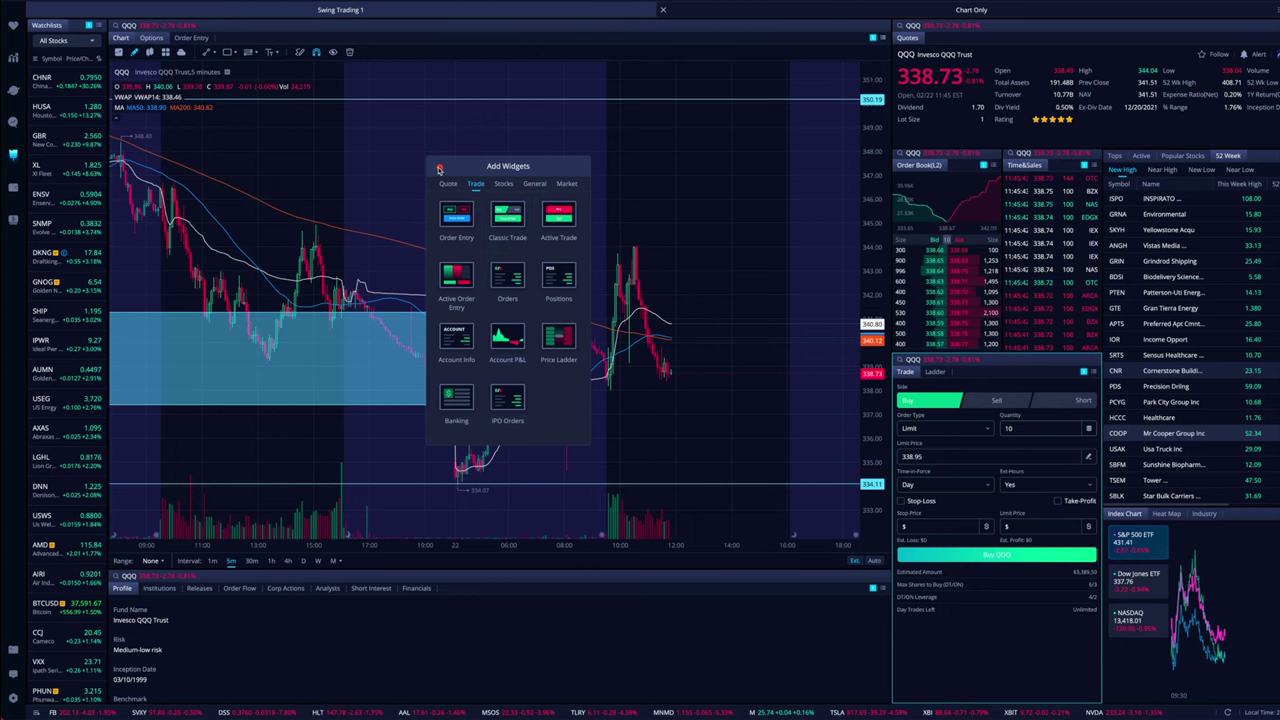
click(440, 168)
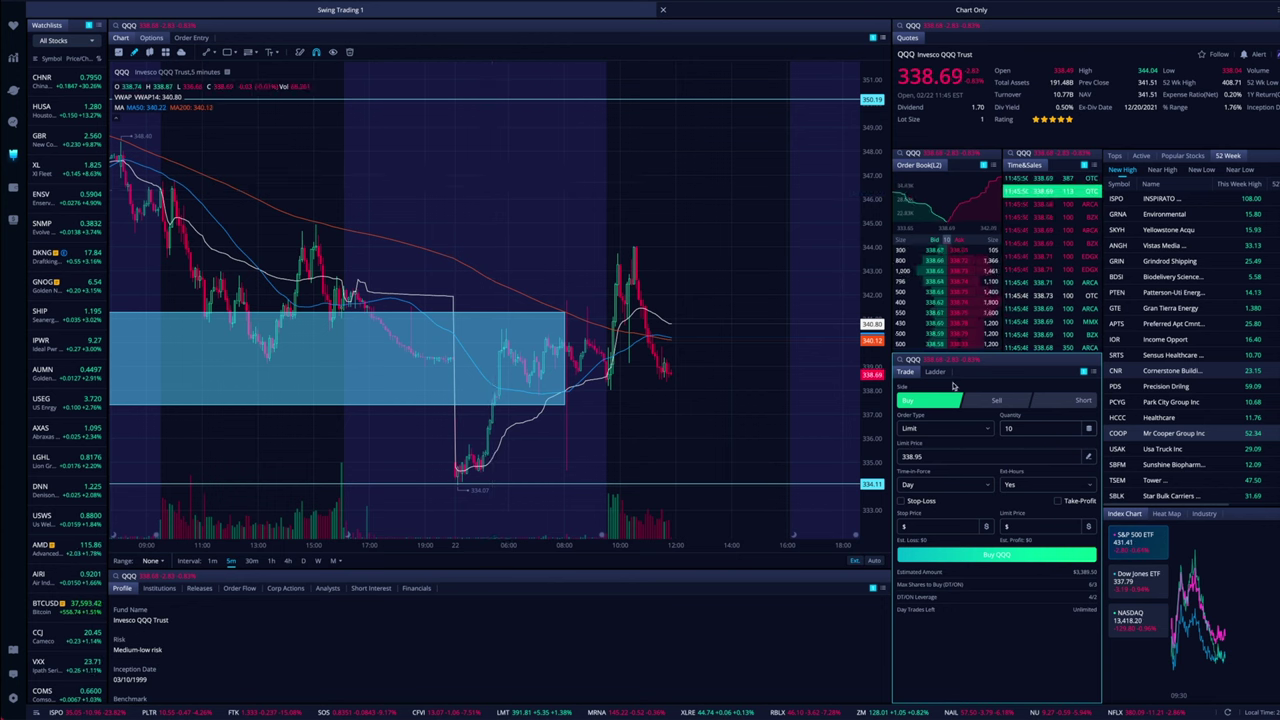
- Compare the Trade and Ladder views of the QQQ order widget and view the order options offered on the chart
click(935, 371)
drag(992, 507, 1059, 483)
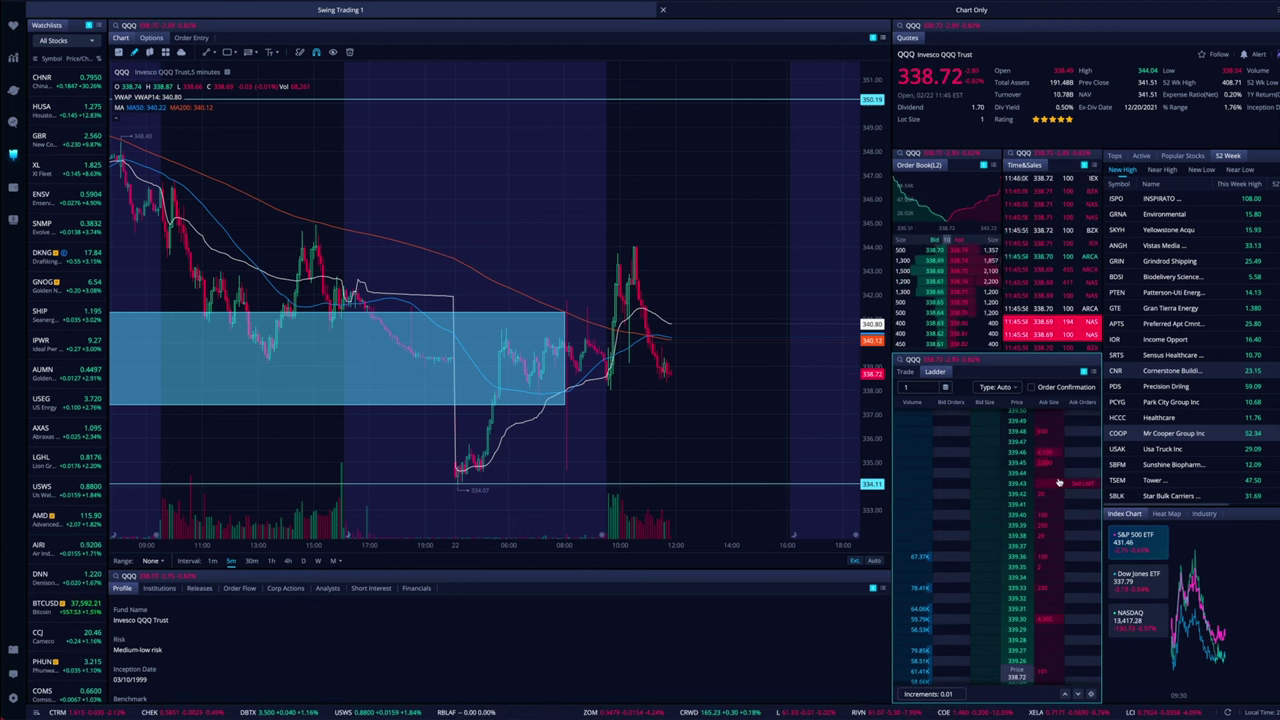
click(907, 372)
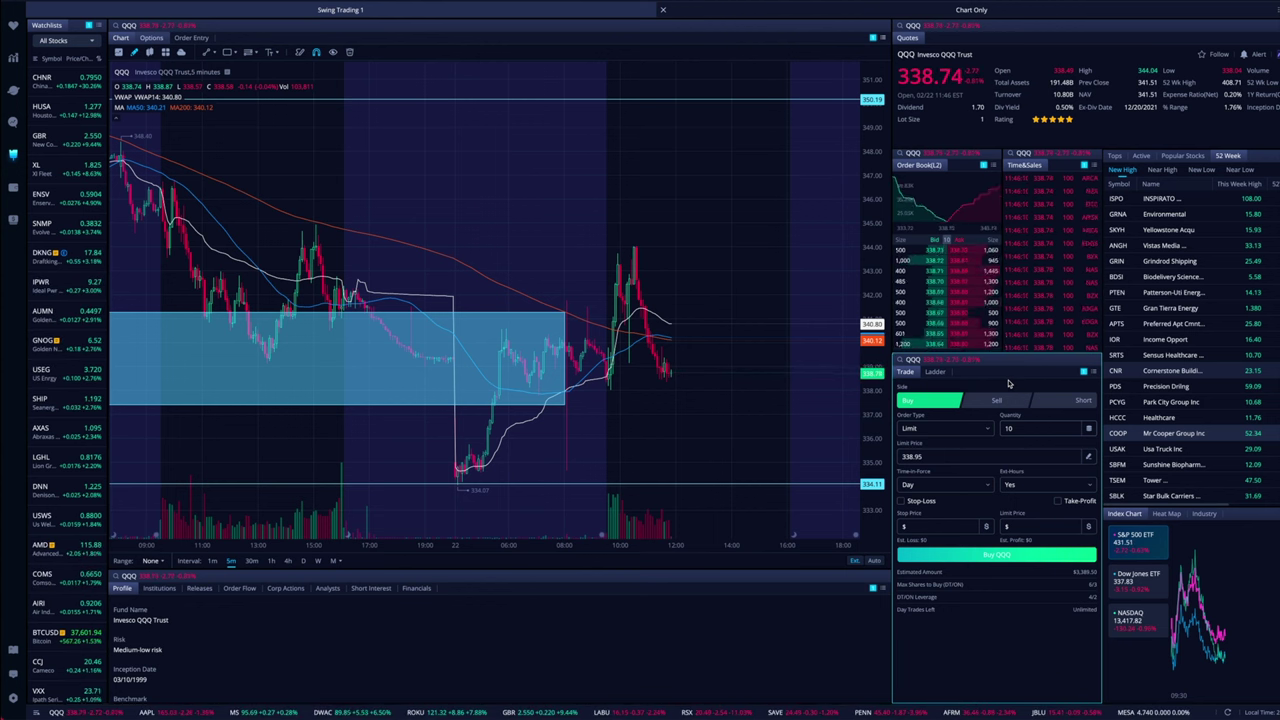
right_click(684, 382)
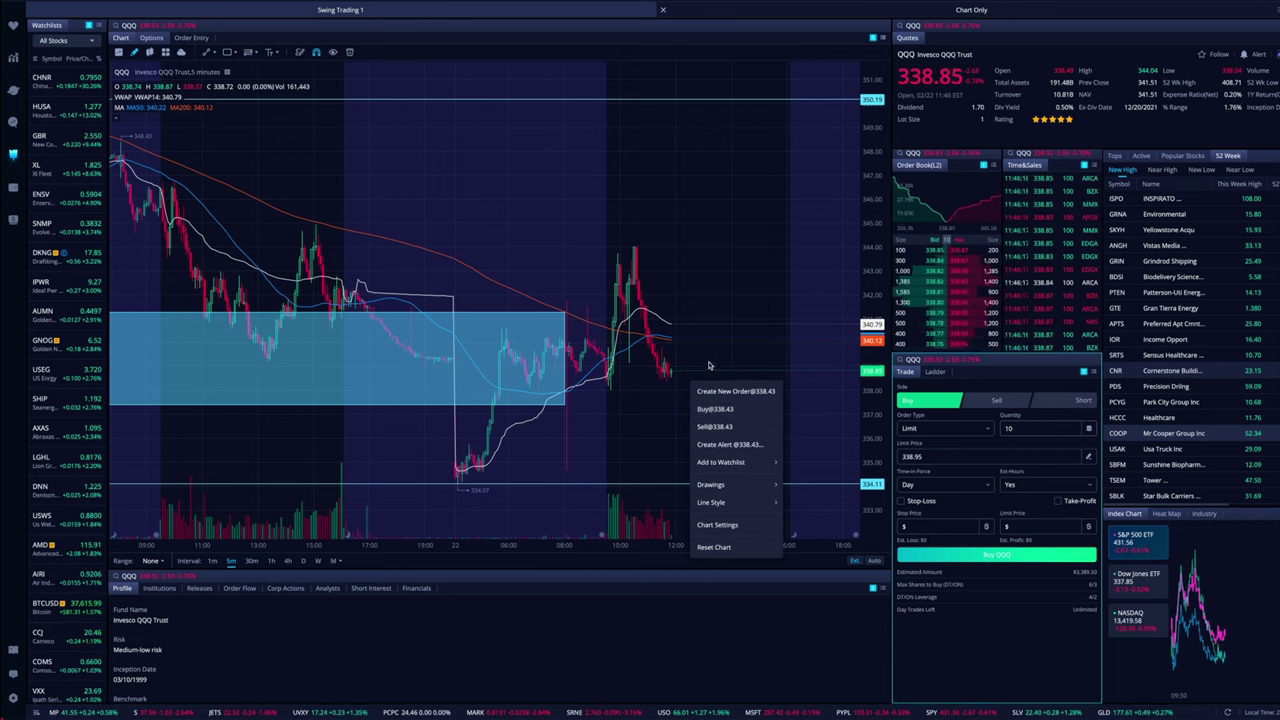
key(Escape)
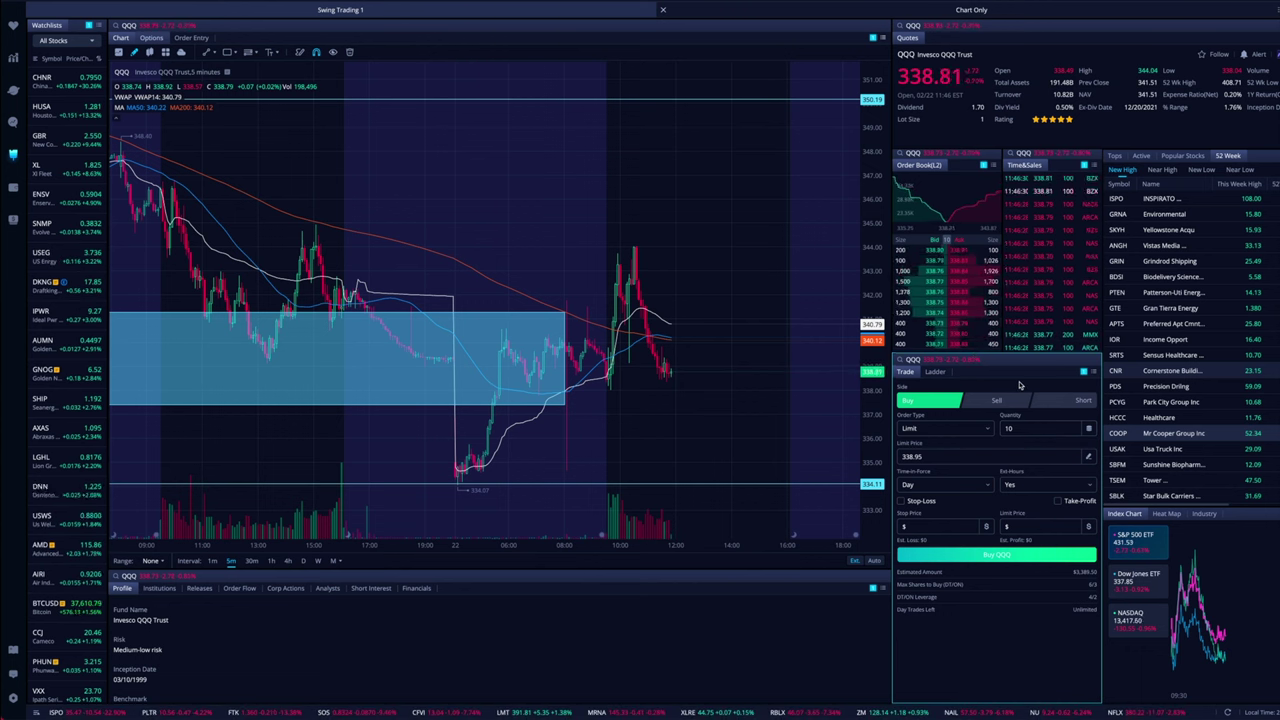
click(935, 372)
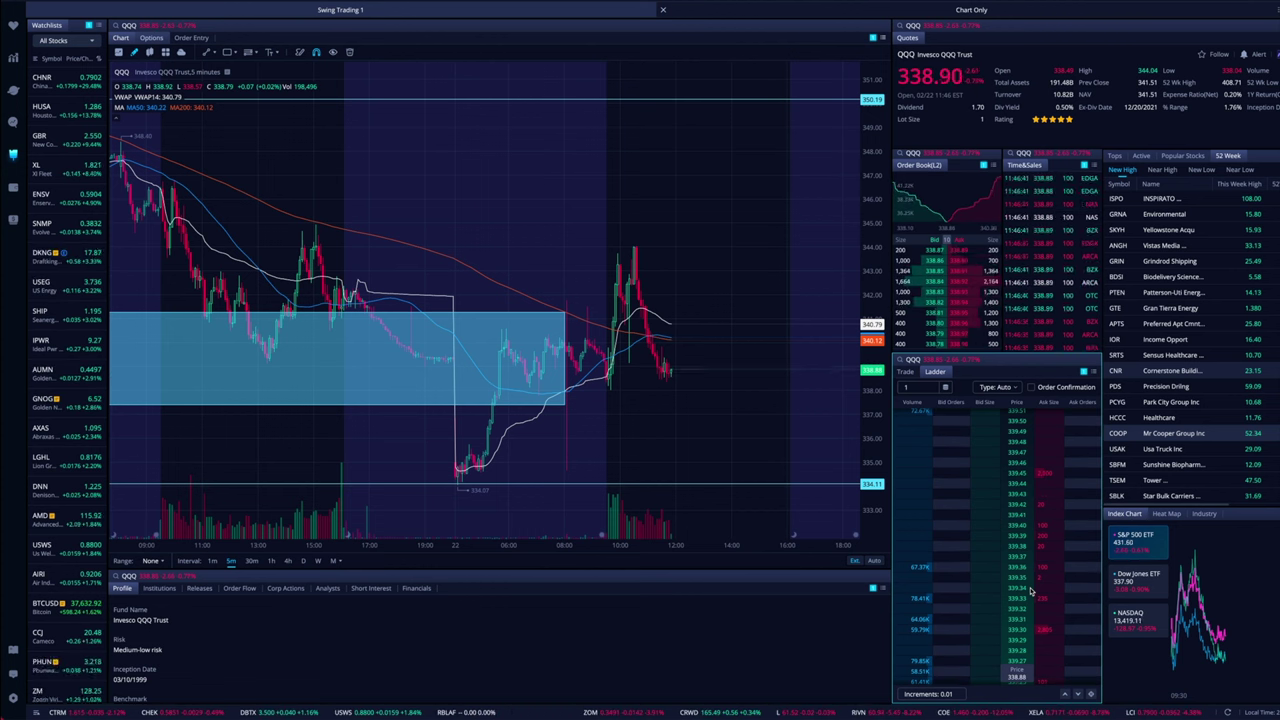
click(905, 372)
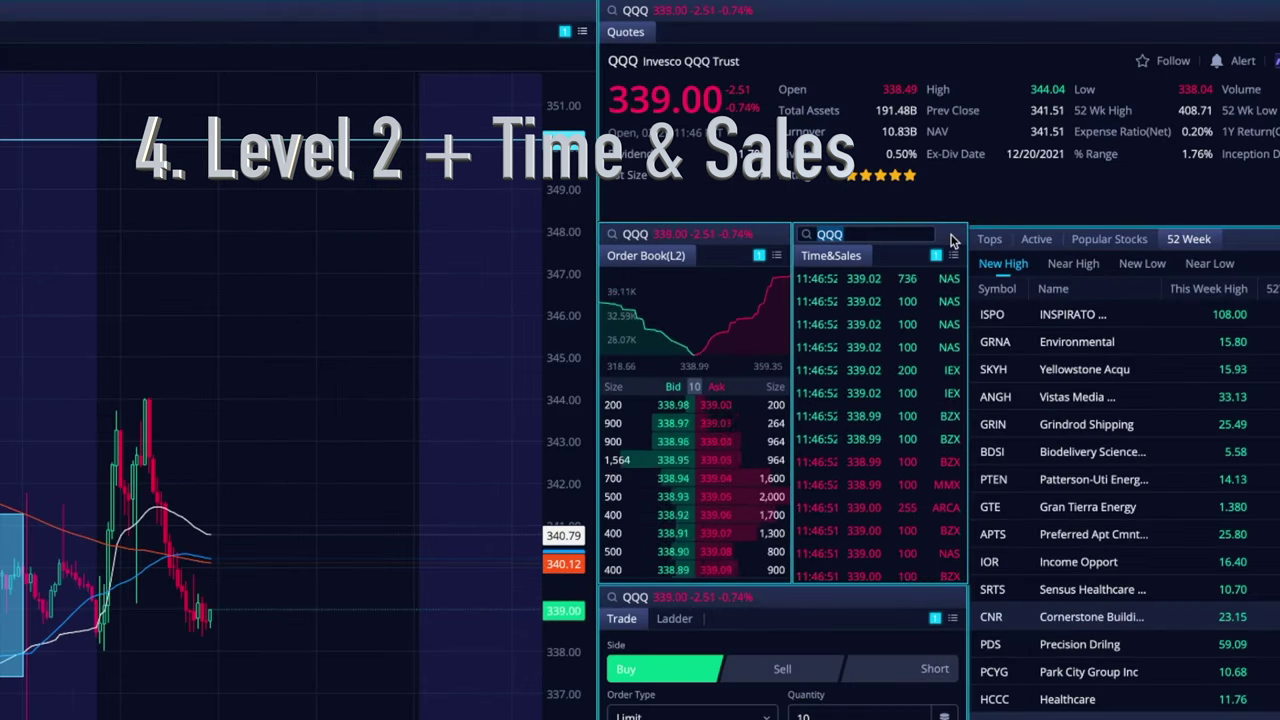
- Examine the linked QQQ Time & Sales and Level 2 Order Book widgets
click(951, 234)
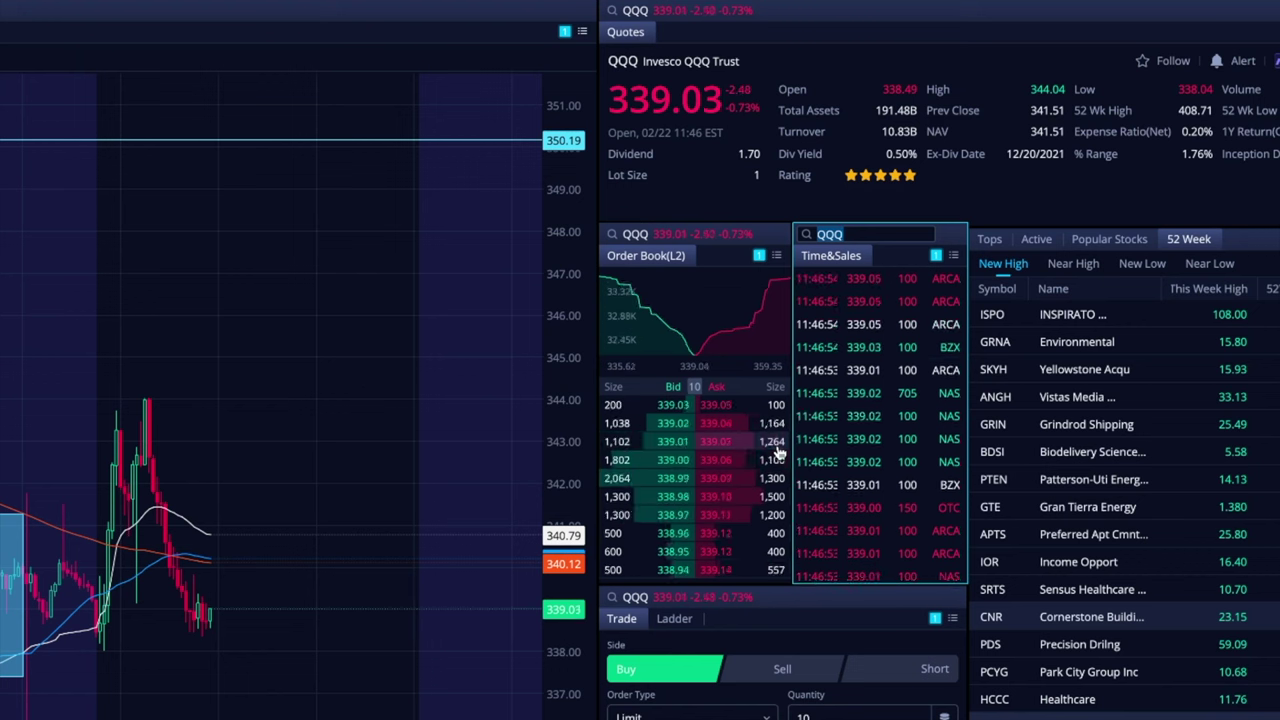
click(768, 238)
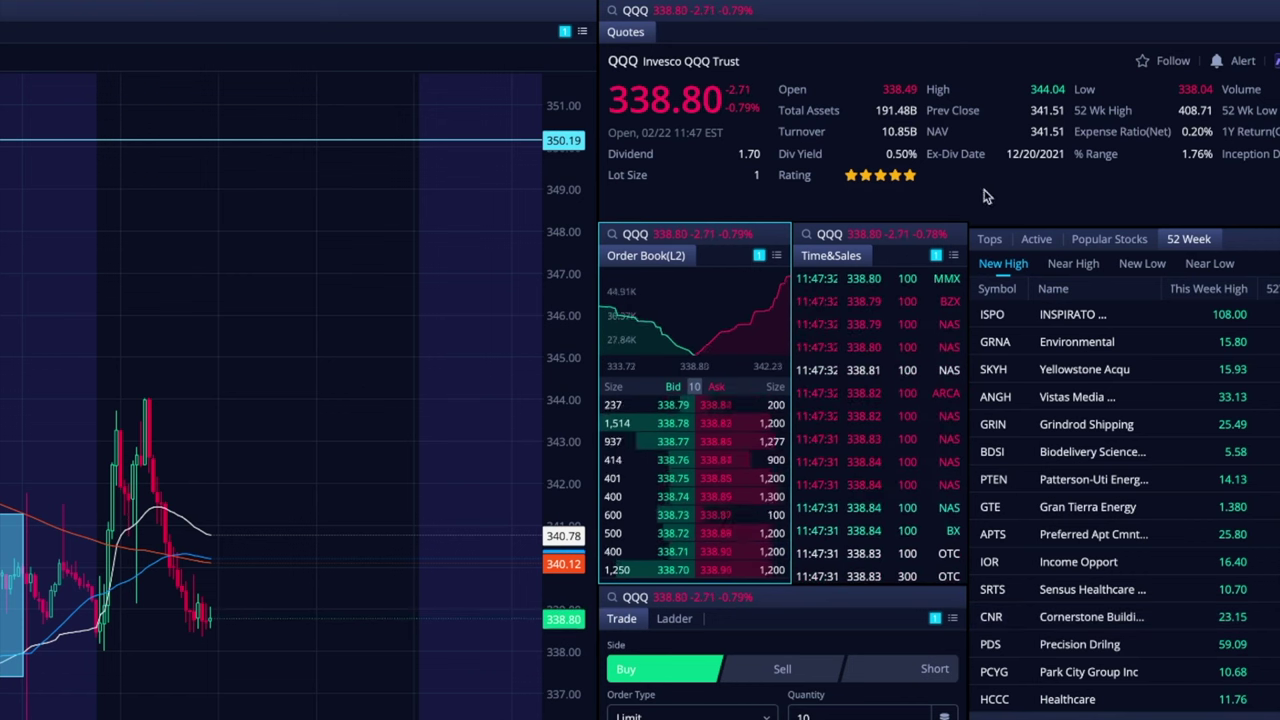
click(805, 270)
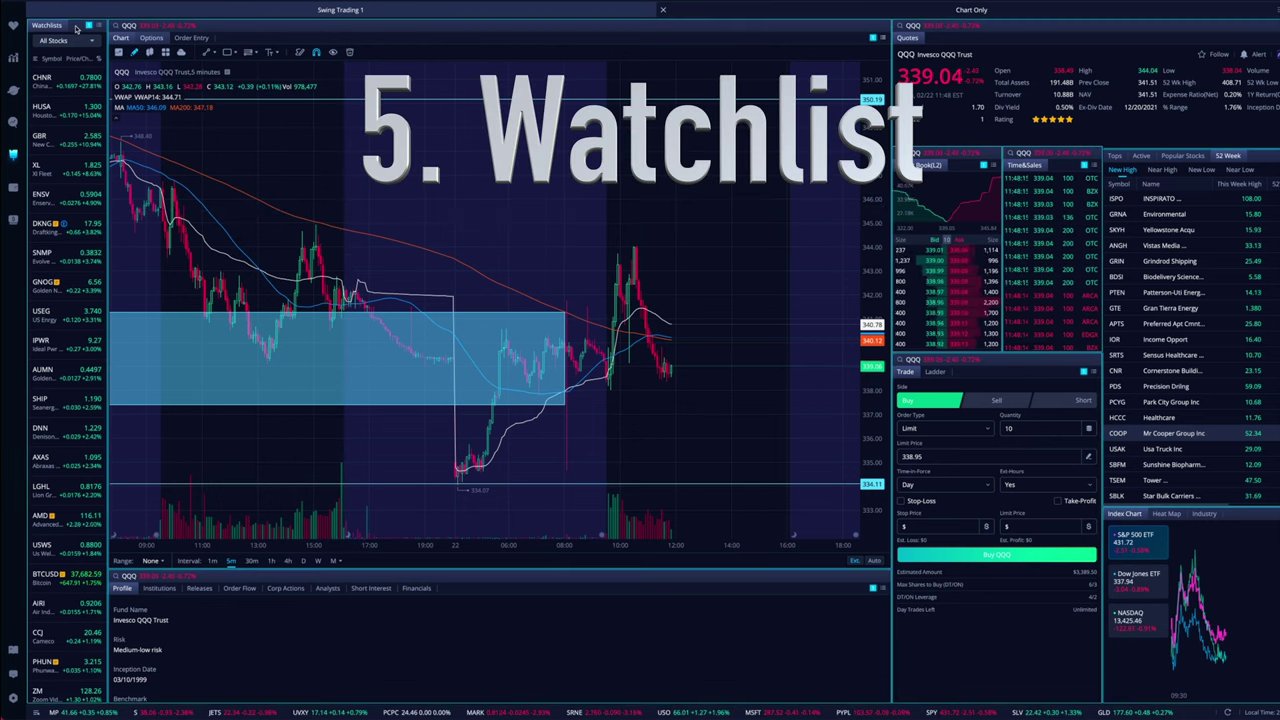
- Switch the Watchlists widget from All Stocks to the Recently Viewed list
click(73, 42)
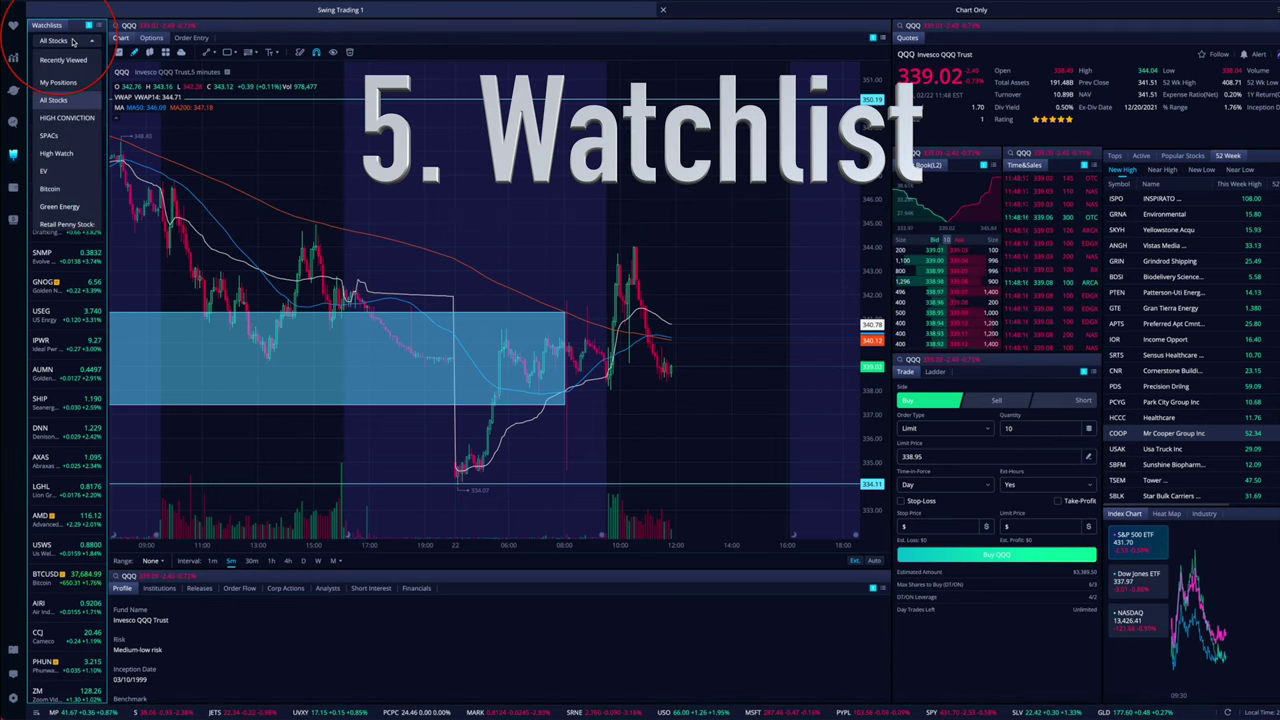
click(70, 38)
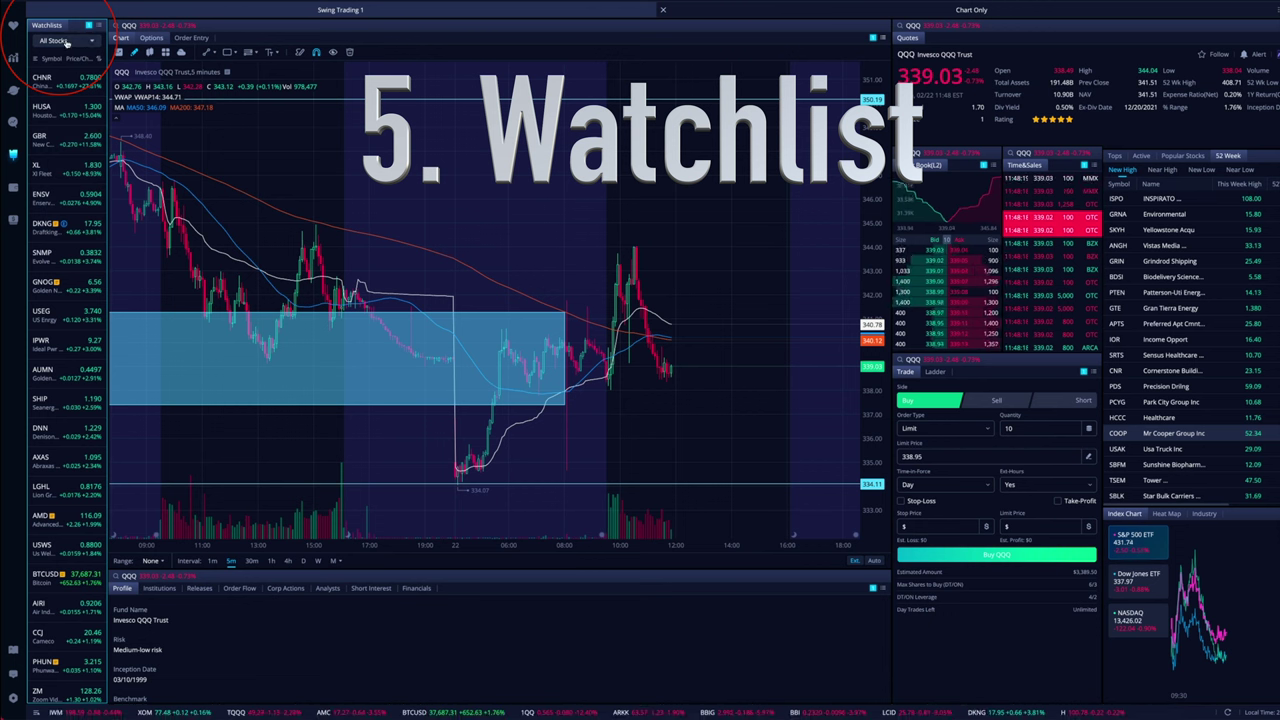
click(70, 38)
click(69, 62)
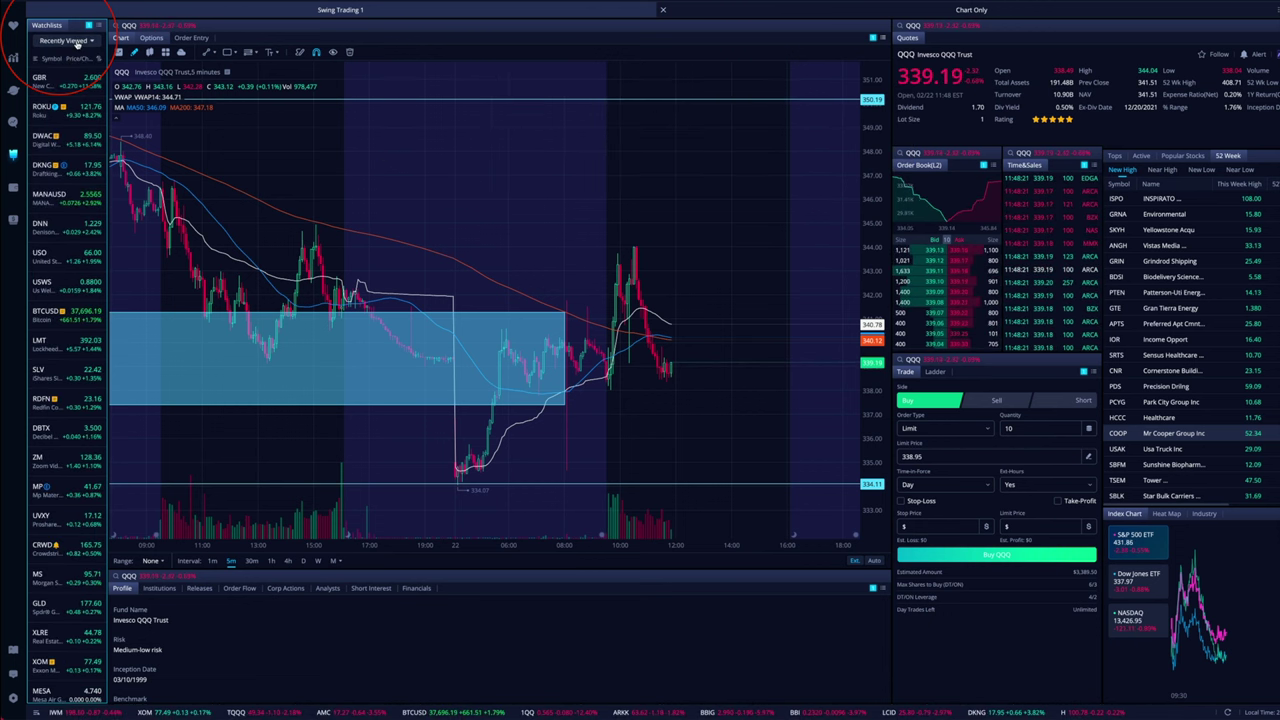
- Switch the Watchlists widget to the EV list and load AYRO from it into the linked widgets
click(68, 40)
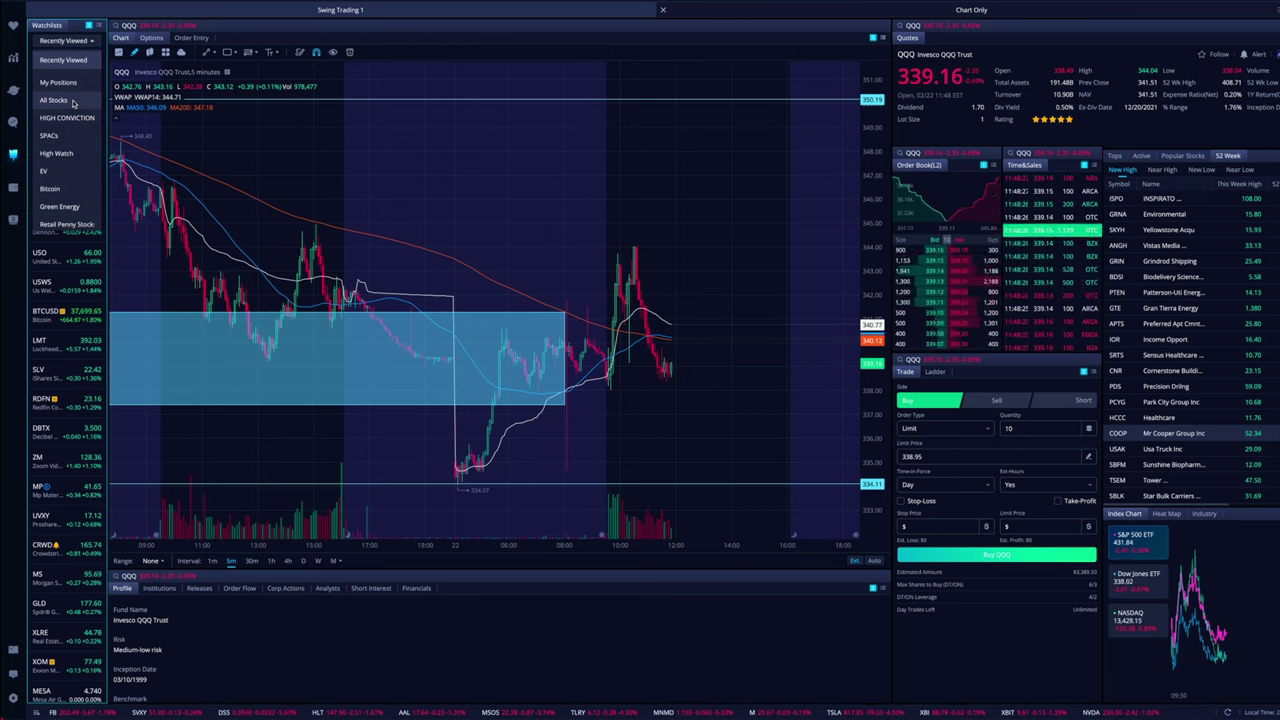
click(45, 170)
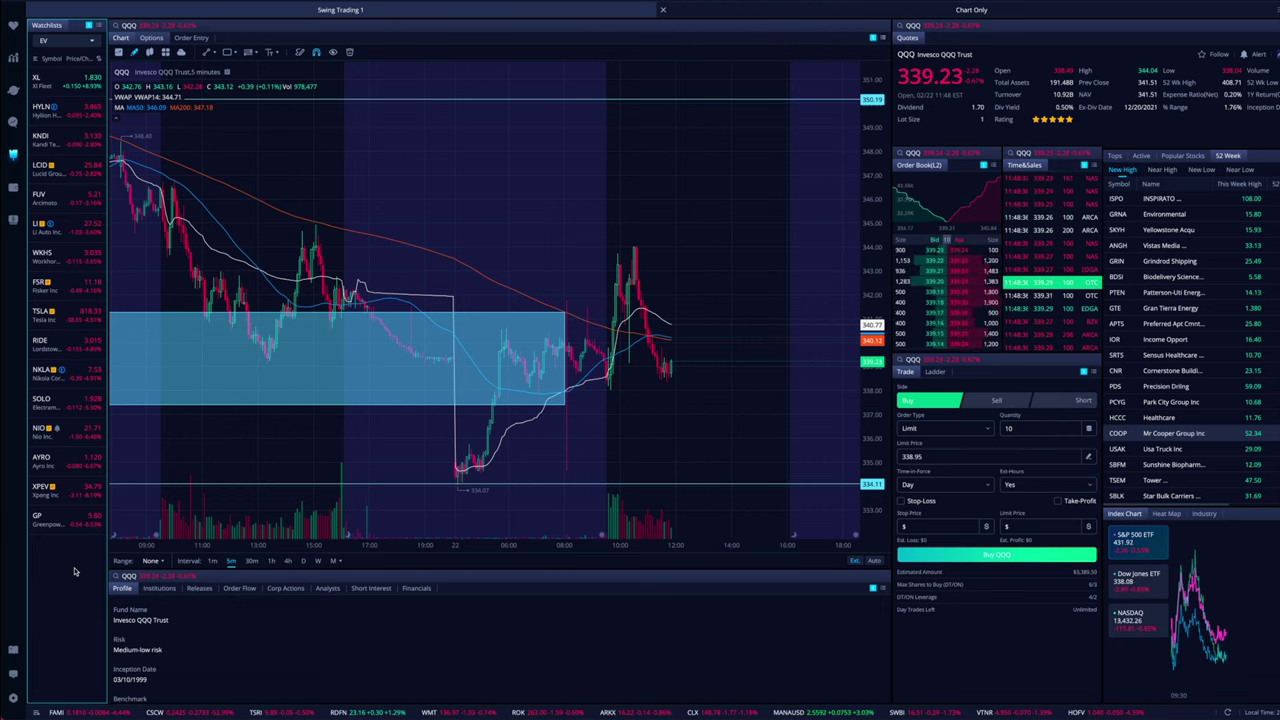
click(73, 459)
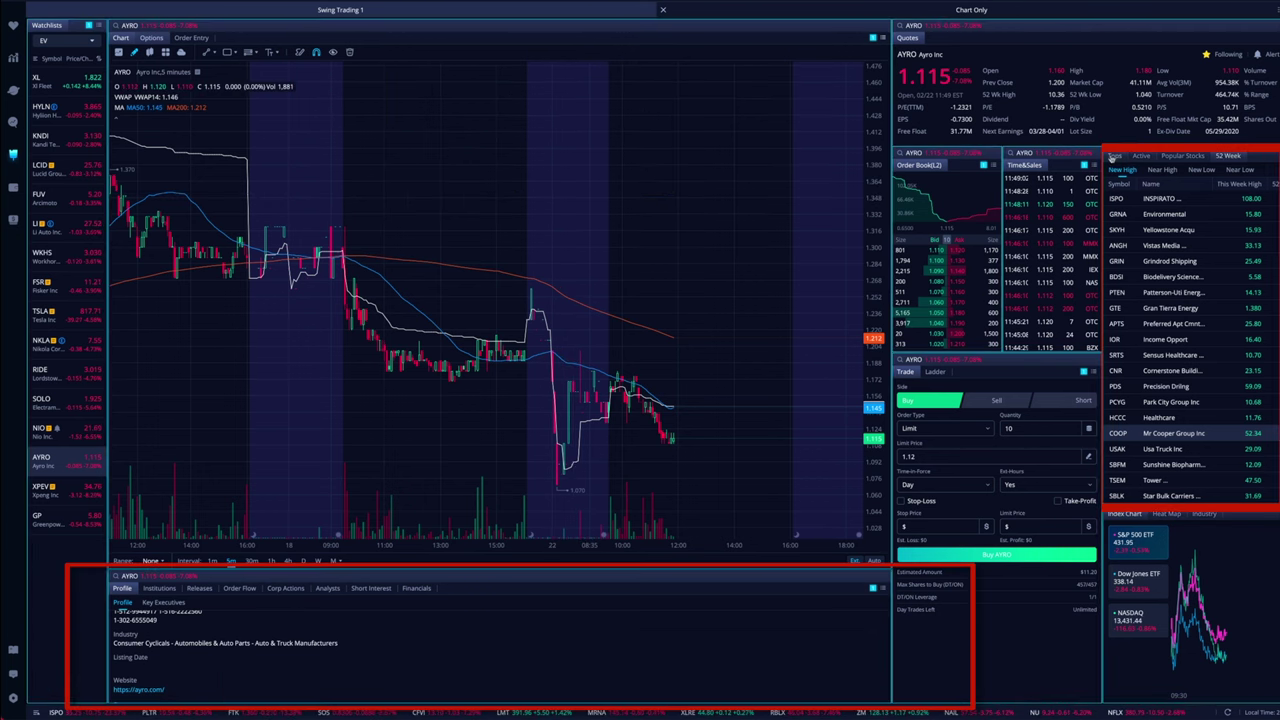
- Show the Tops list in the market movers widget and browse the Stocks, General and Market categories of Add Widgets
click(1114, 156)
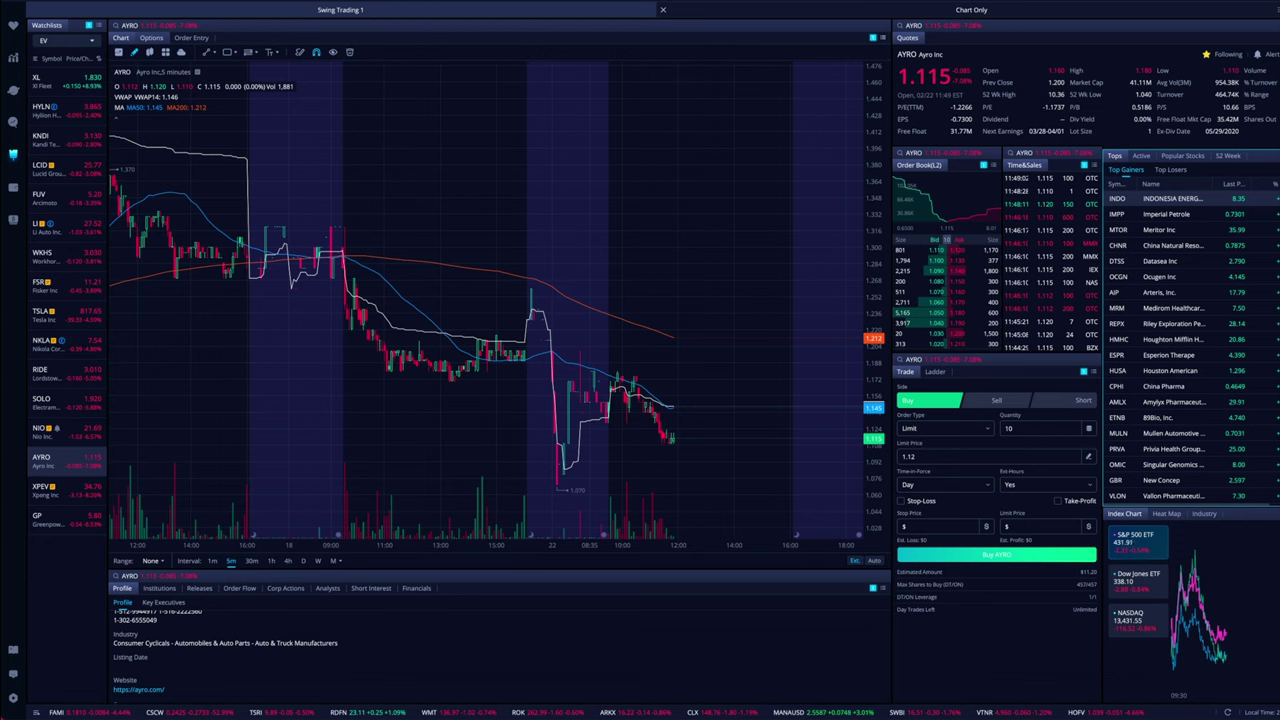
click(1273, 42)
click(604, 138)
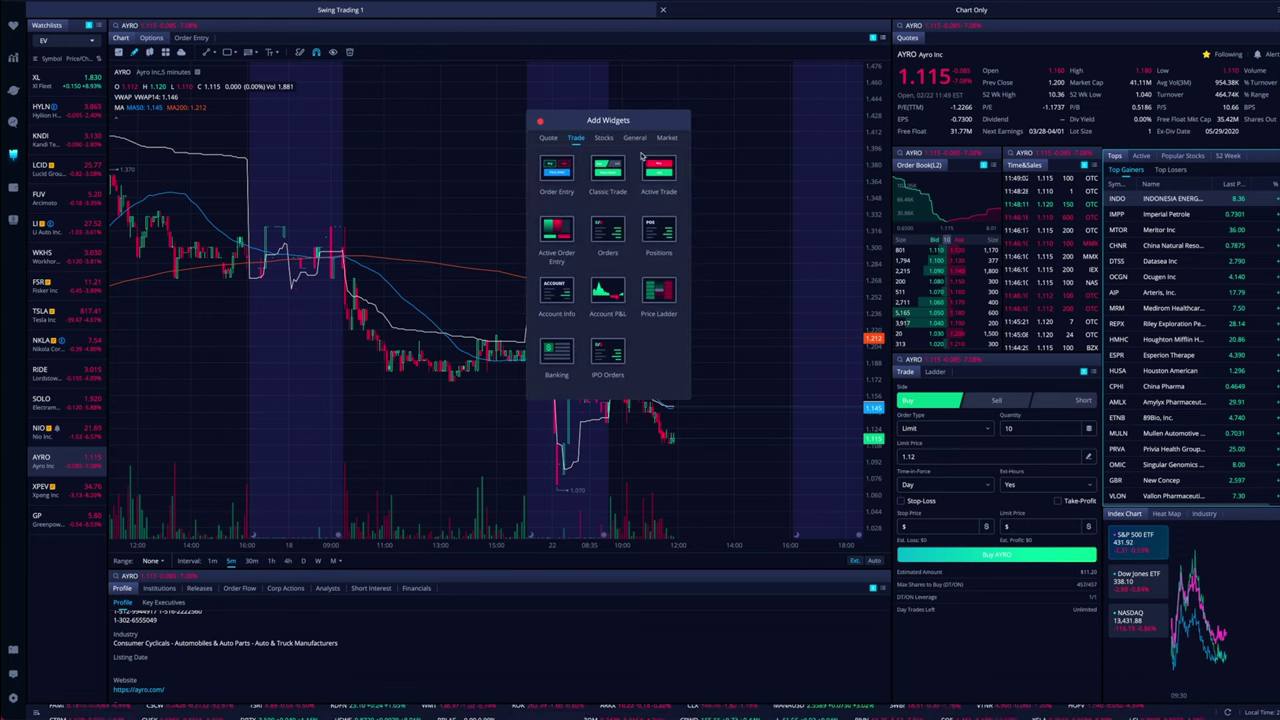
click(632, 138)
click(665, 138)
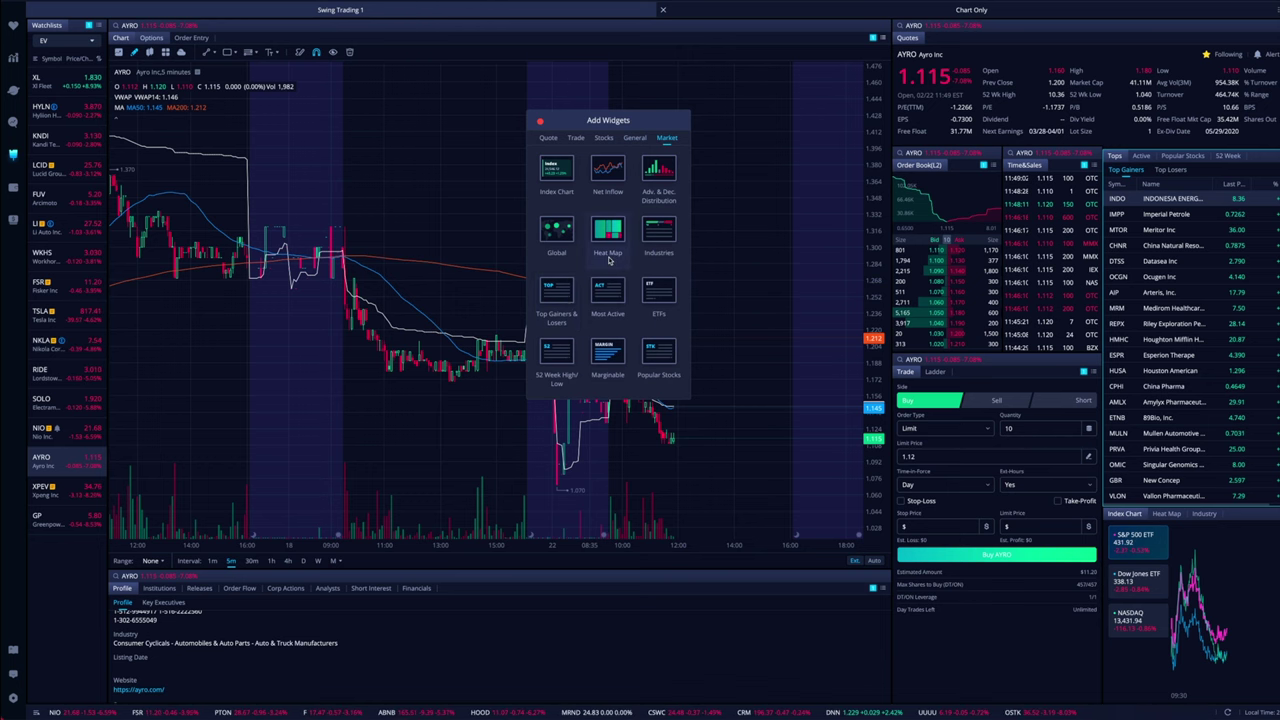
click(540, 121)
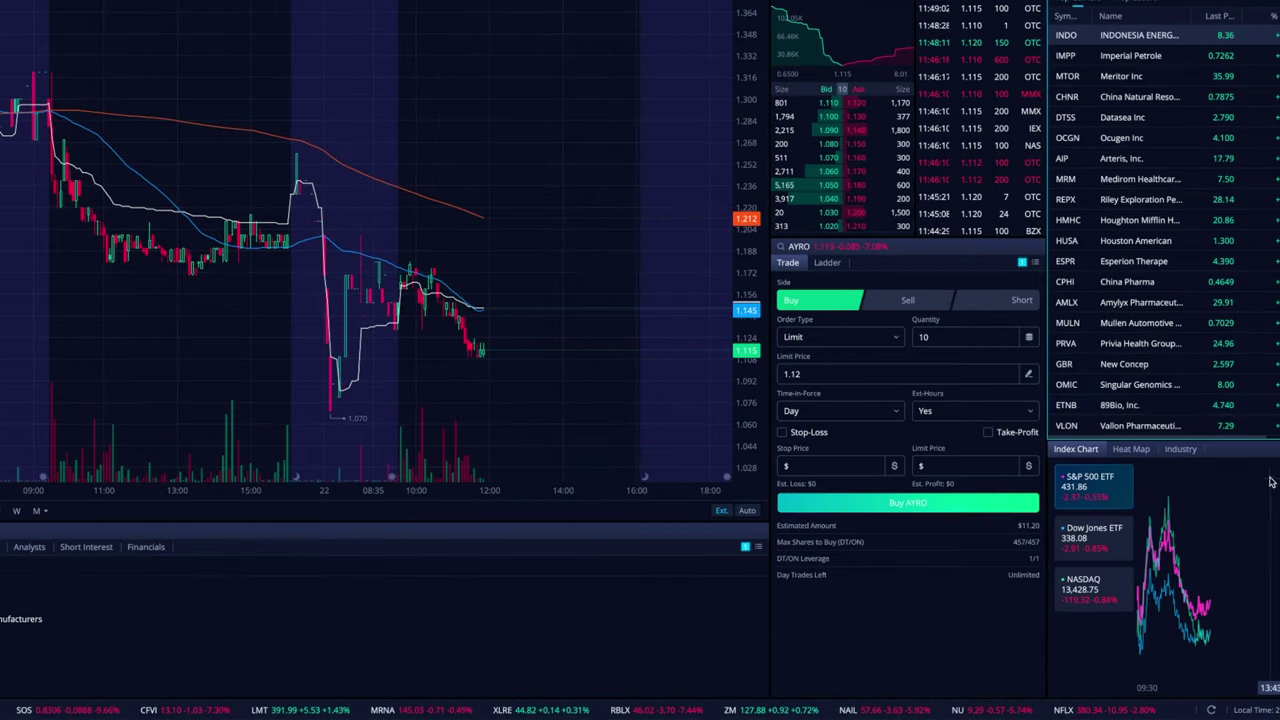
- Examine the Index Chart, Heat Map and Industry views of the market overview widget, ending on the Index Chart
mouse_move(1209, 550)
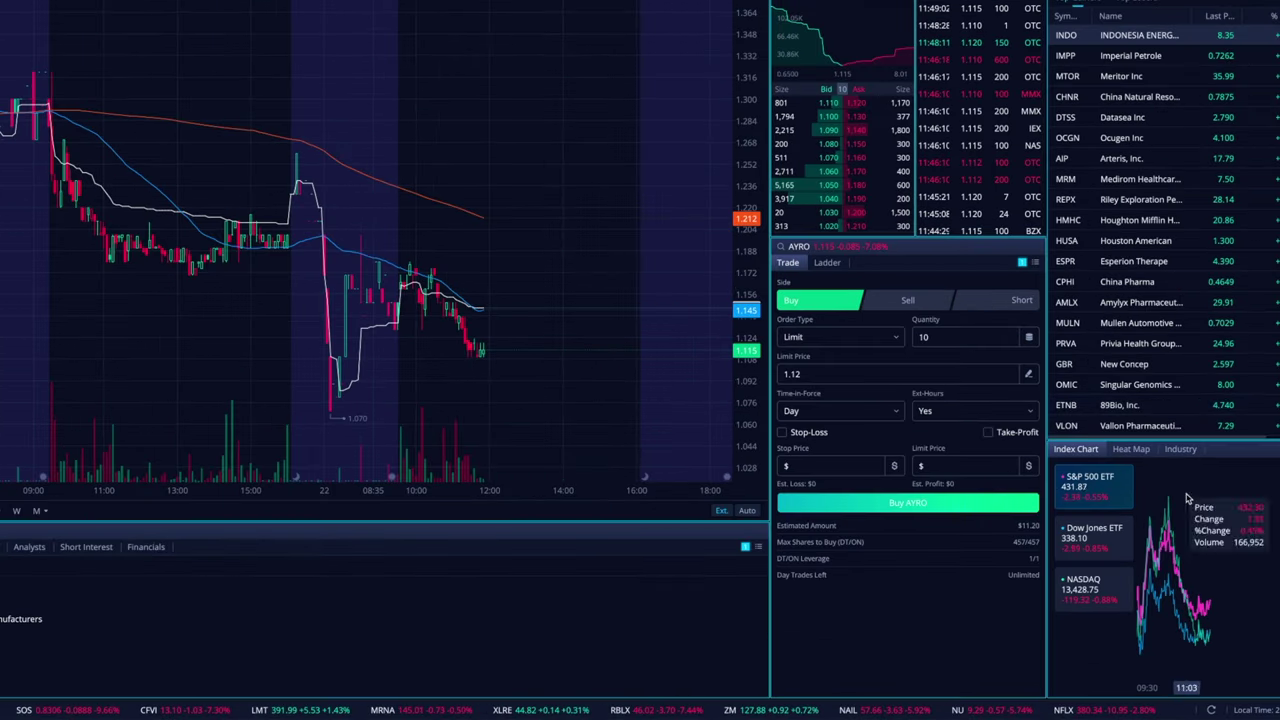
click(1131, 449)
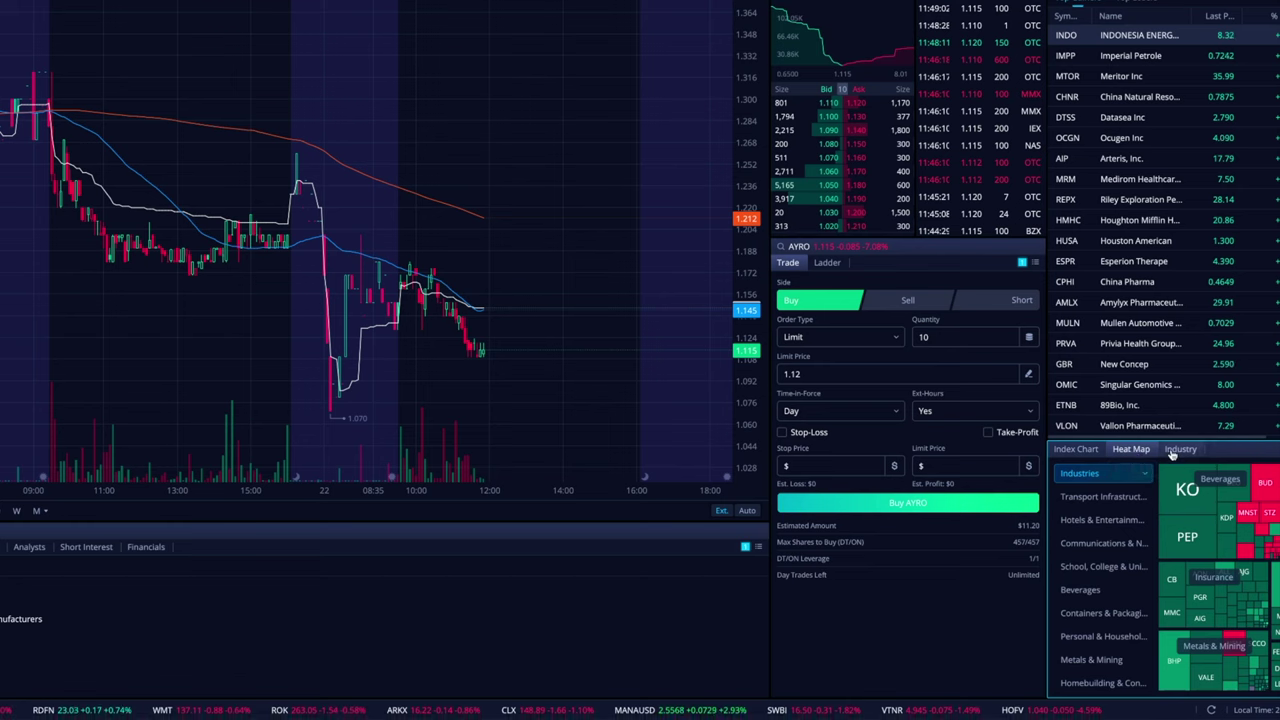
click(1176, 449)
click(1078, 449)
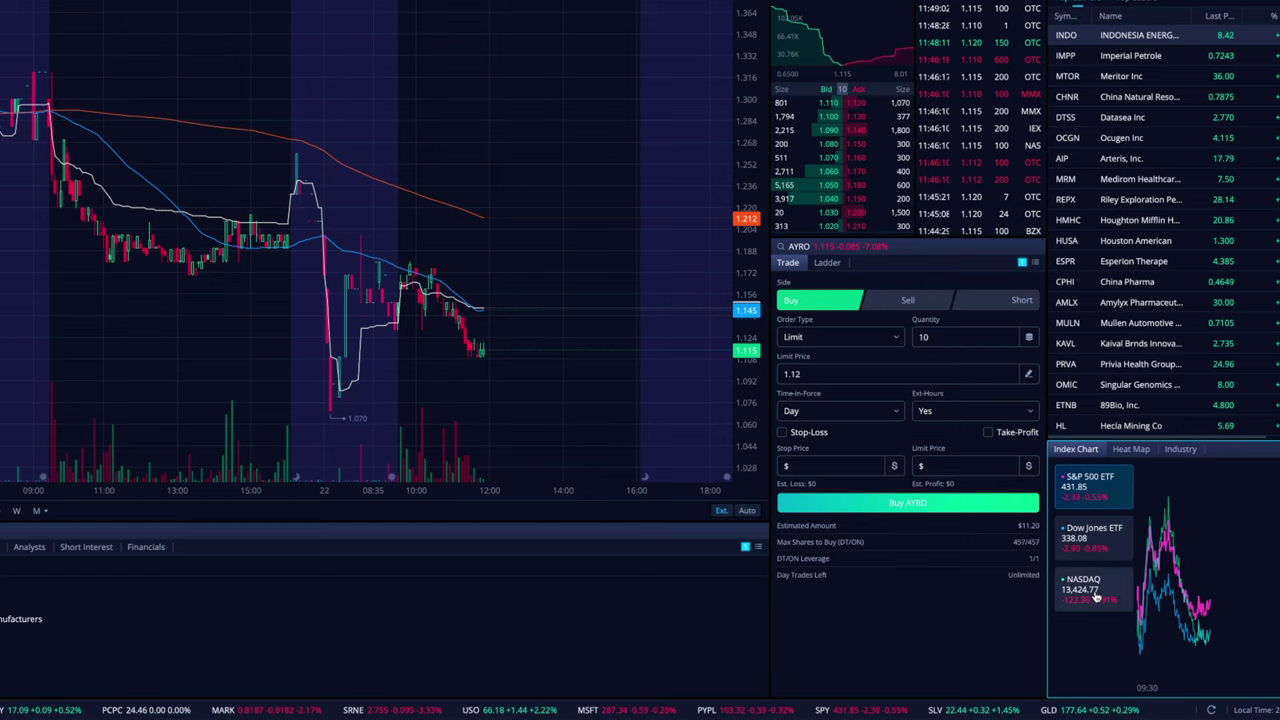
- Load the S&P 500 ETF into the linked widgets from the Index Chart, after trying the Dow Jones ETF and NASDAQ entries
click(1109, 492)
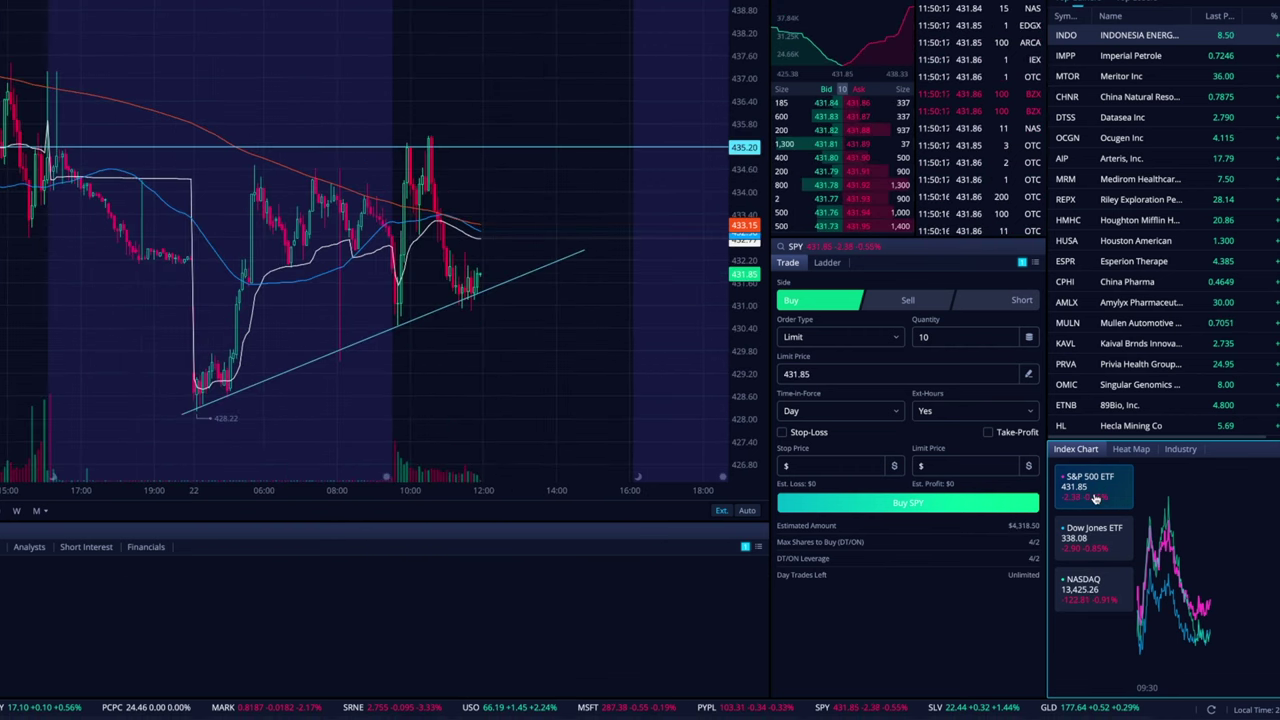
click(1106, 590)
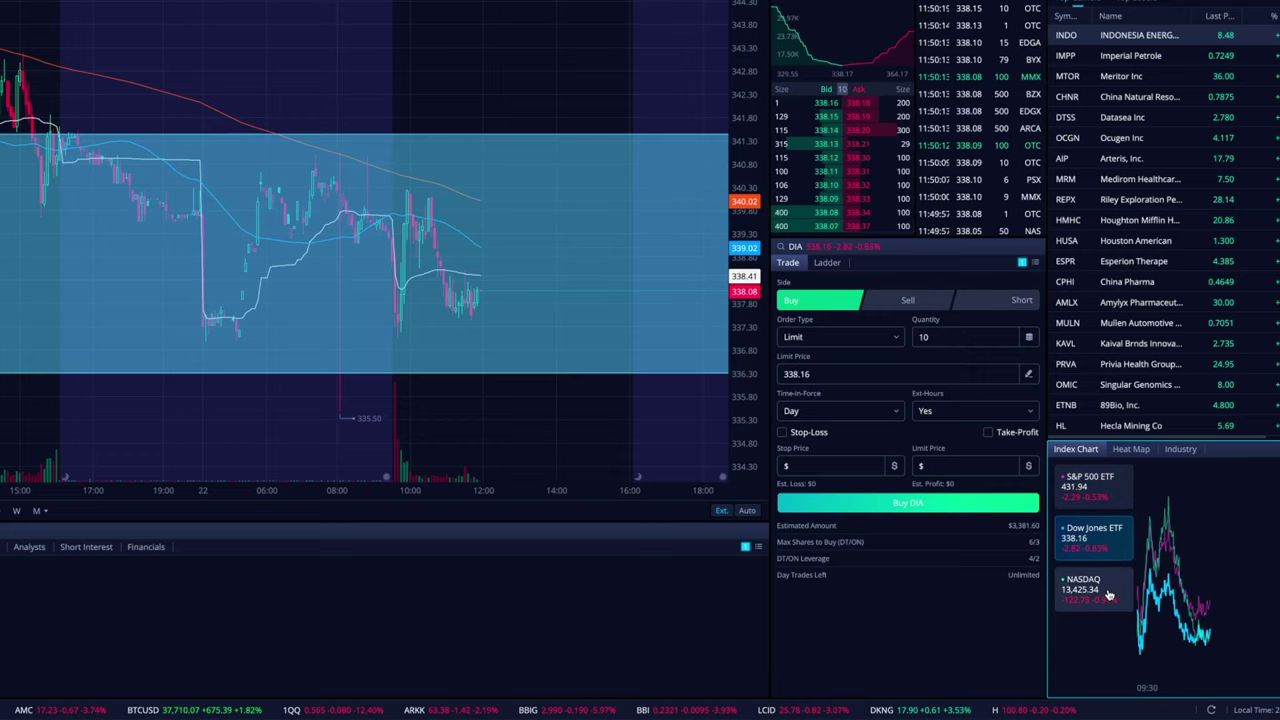
click(1096, 497)
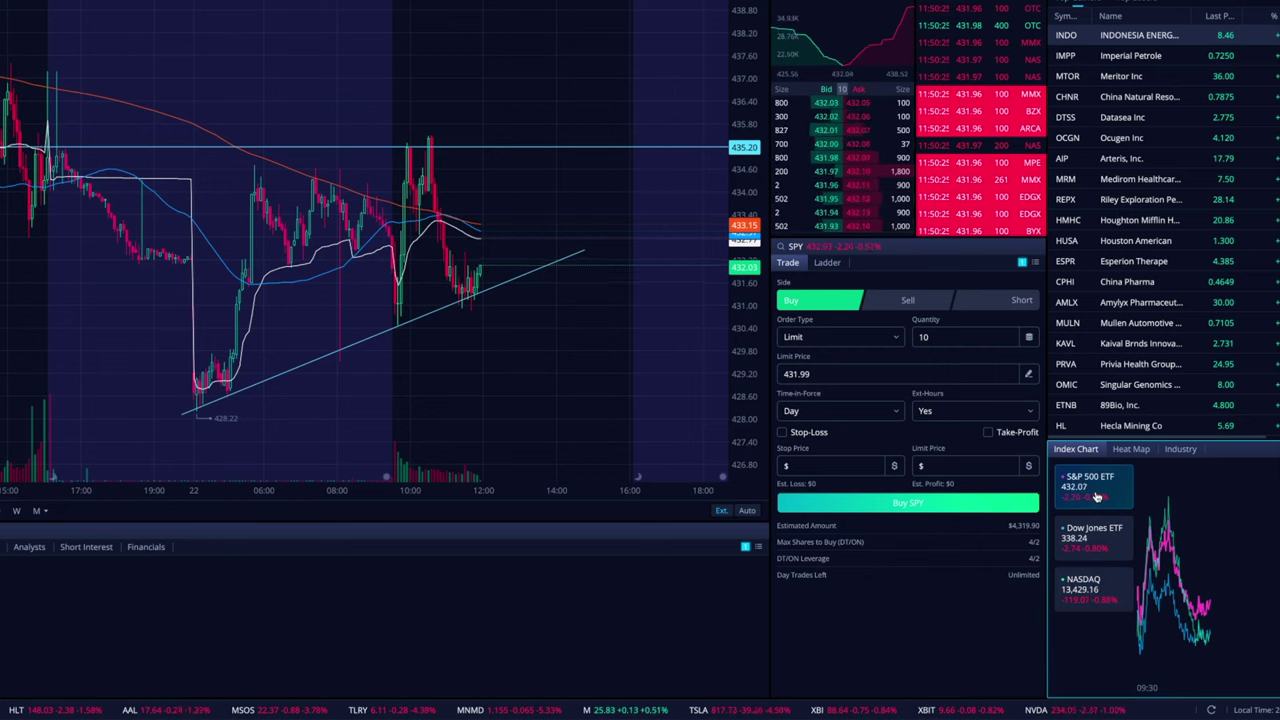
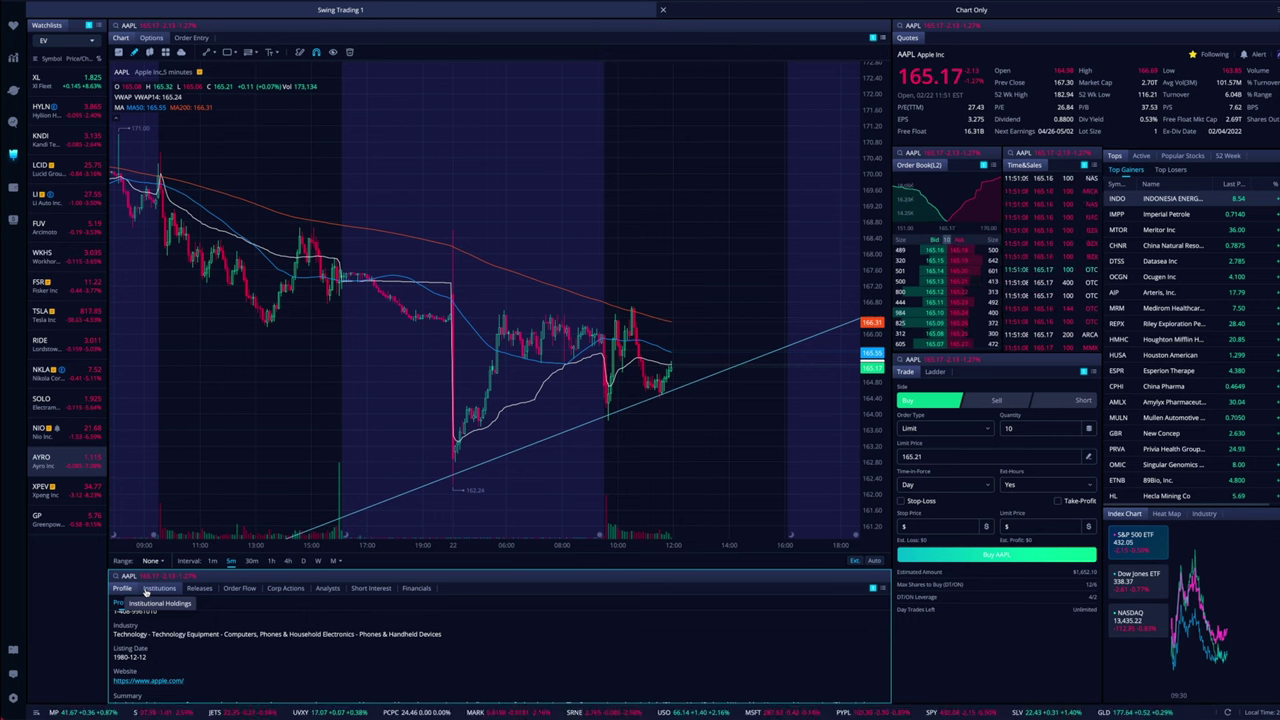
- Examine the Institutions, Releases, Order Flow and Corp Actions views of the AAPL company information widget
click(150, 590)
click(200, 589)
click(245, 589)
click(282, 589)
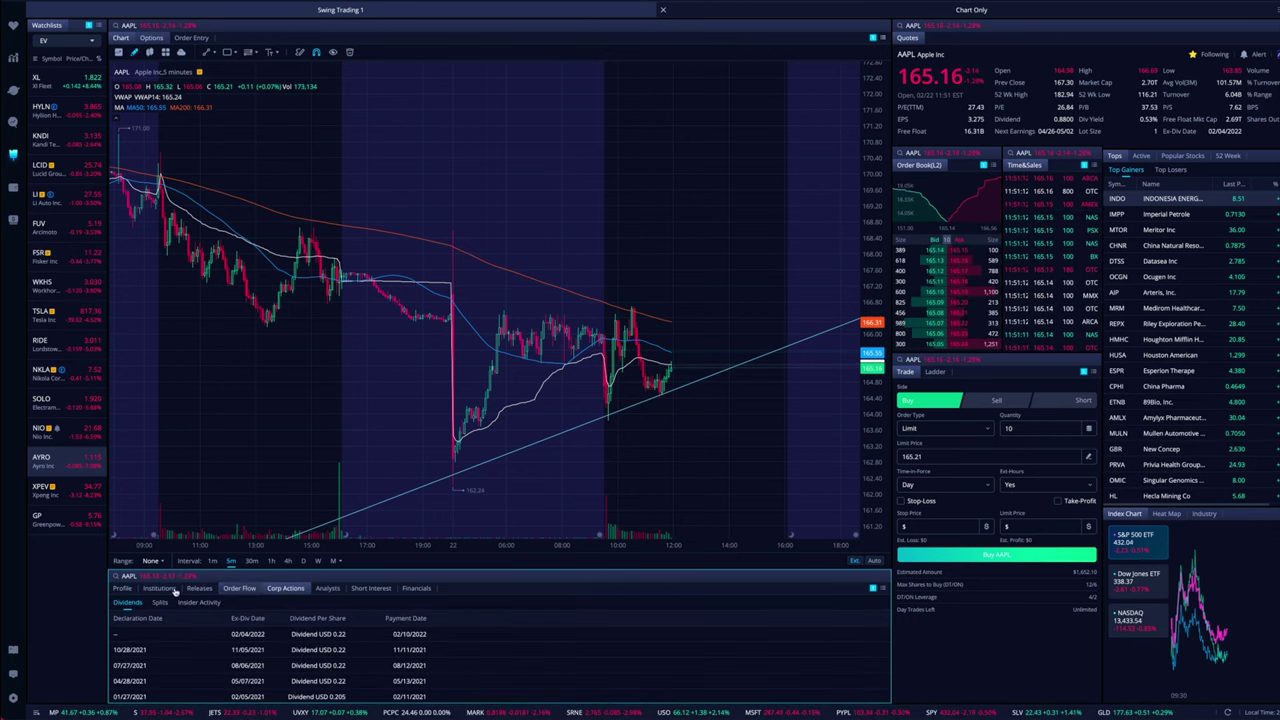
- Return the AAPL company information widget to the Profile view and read Apple's company details and summary
click(123, 589)
scroll(230, 635, up, 2)
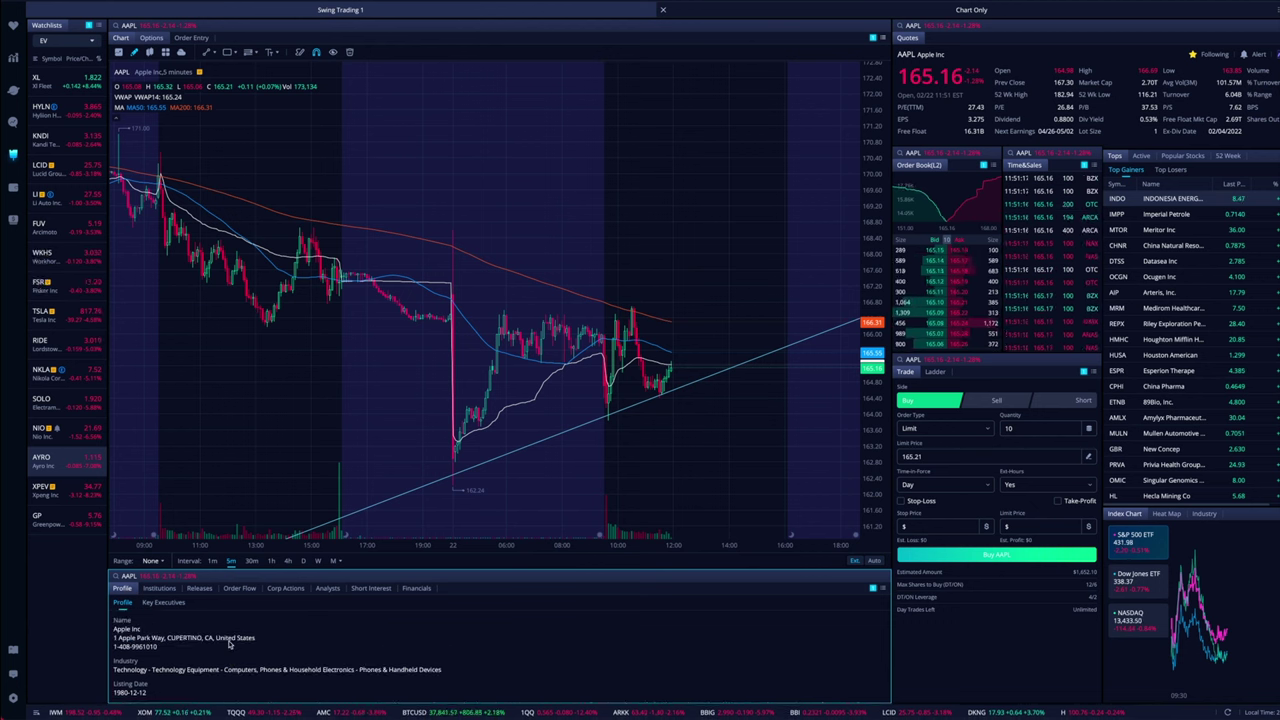
scroll(229, 645, down, 2)
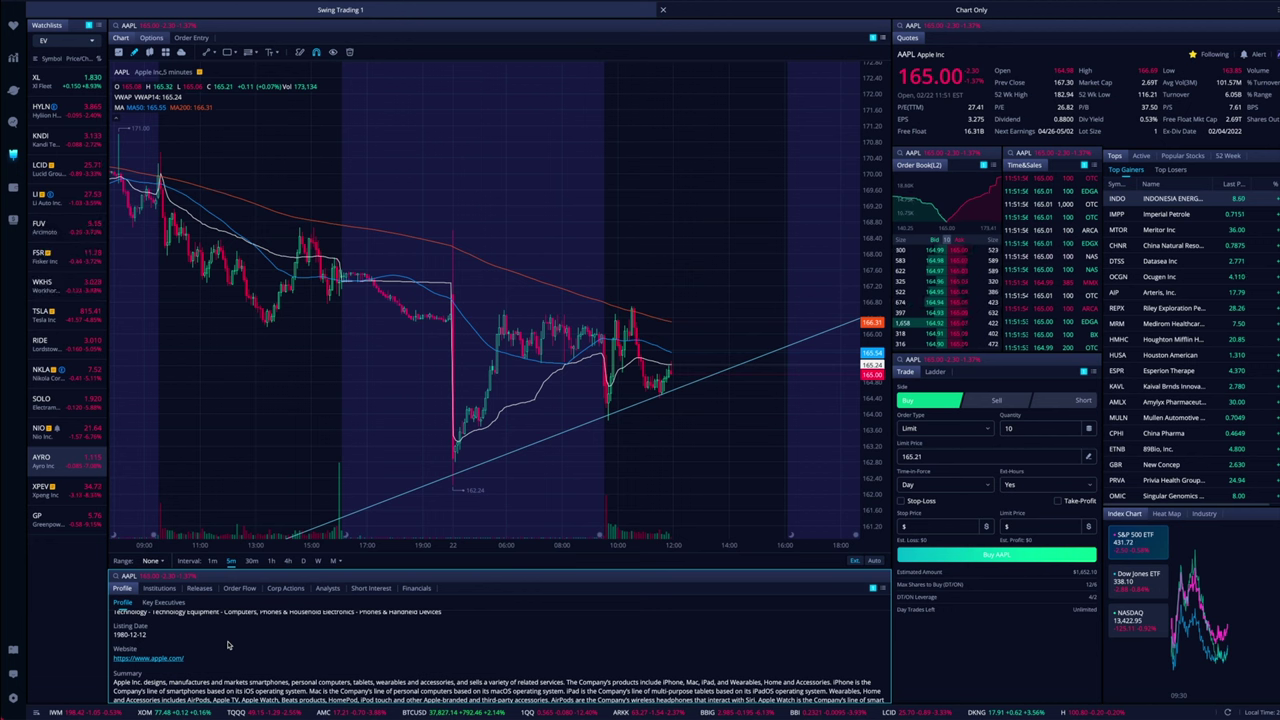
scroll(228, 645, up, 1)
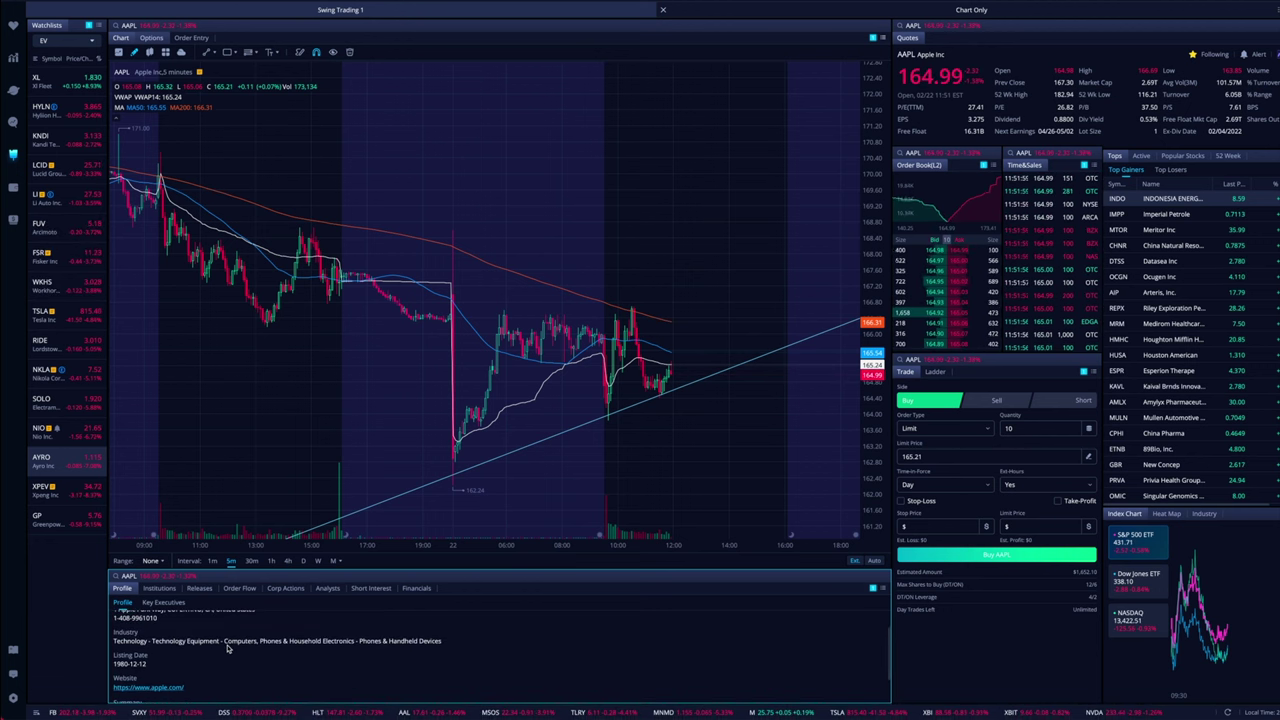
- Read the rest of Apple's Profile summary and examine the Institutions, Releases, Order Flow, Corp Actions and Analysts views of the company information widget
scroll(216, 652, down, 2)
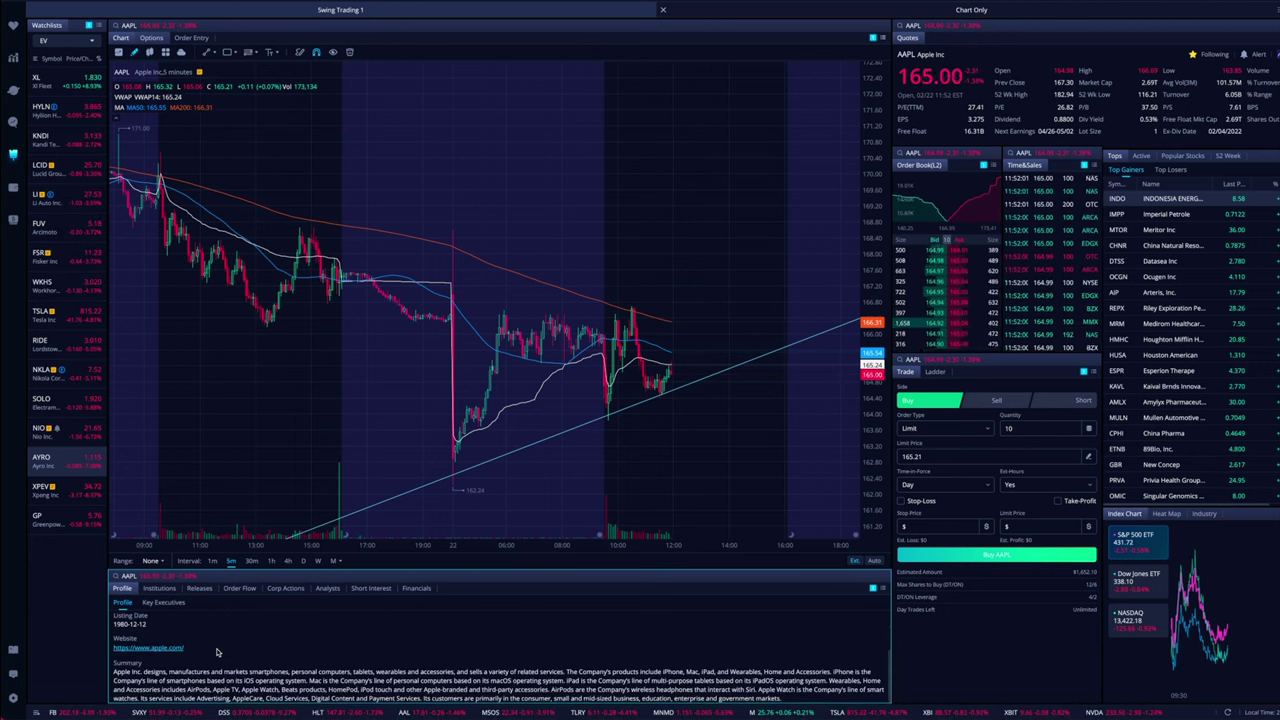
click(158, 588)
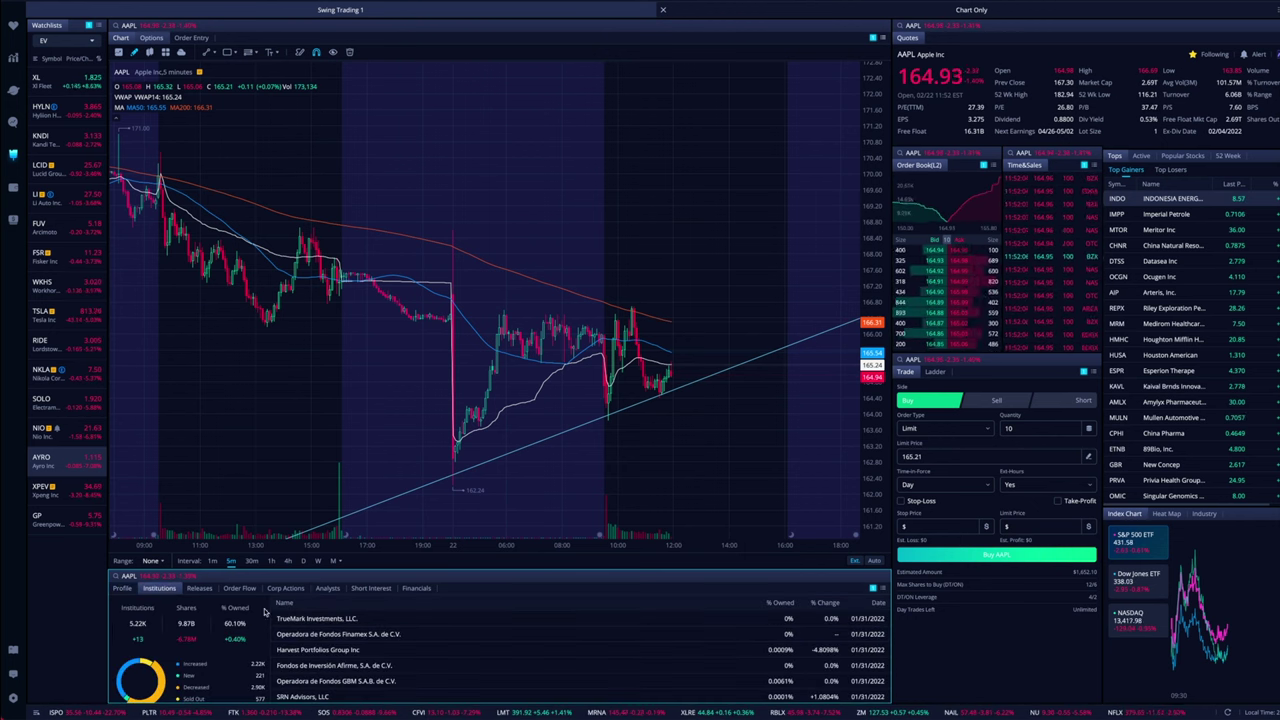
click(200, 588)
click(239, 588)
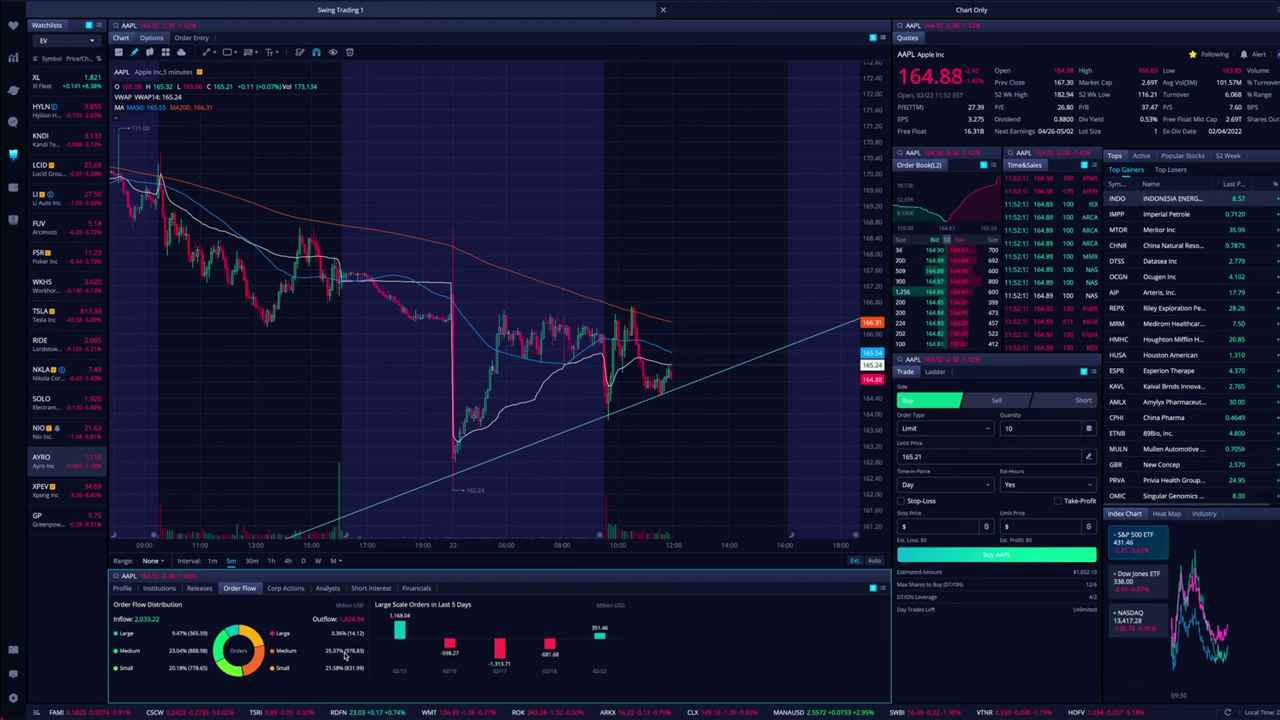
click(284, 588)
click(328, 589)
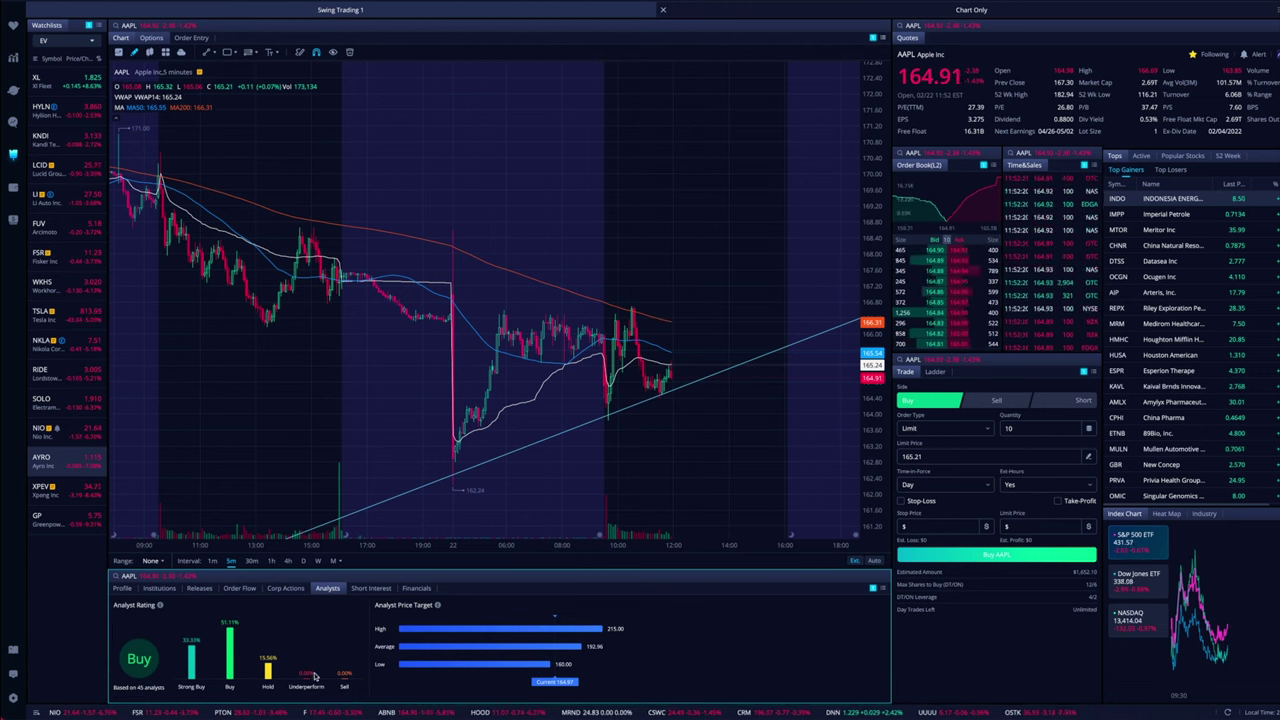
- Examine AAPL's Short Interest charts and quarterly Income Statement, including the Q1 12/25/2021 figures, and return the widget to the Profile view
click(378, 588)
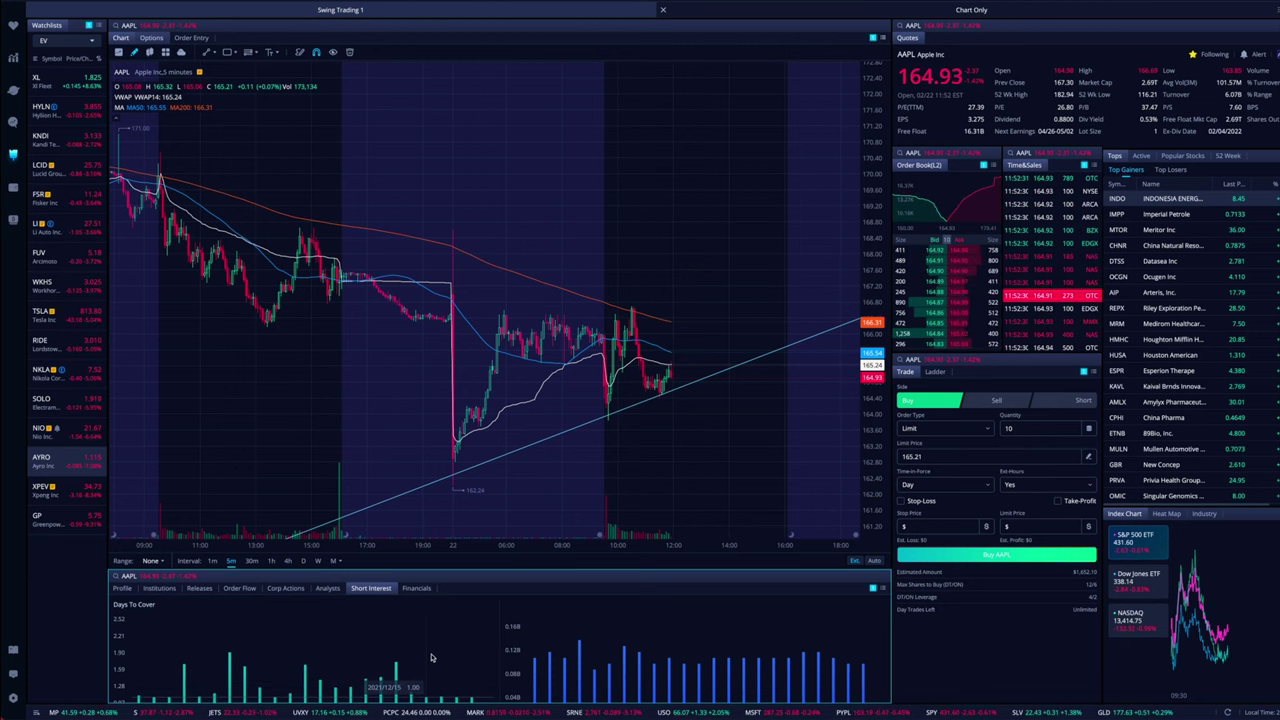
click(416, 588)
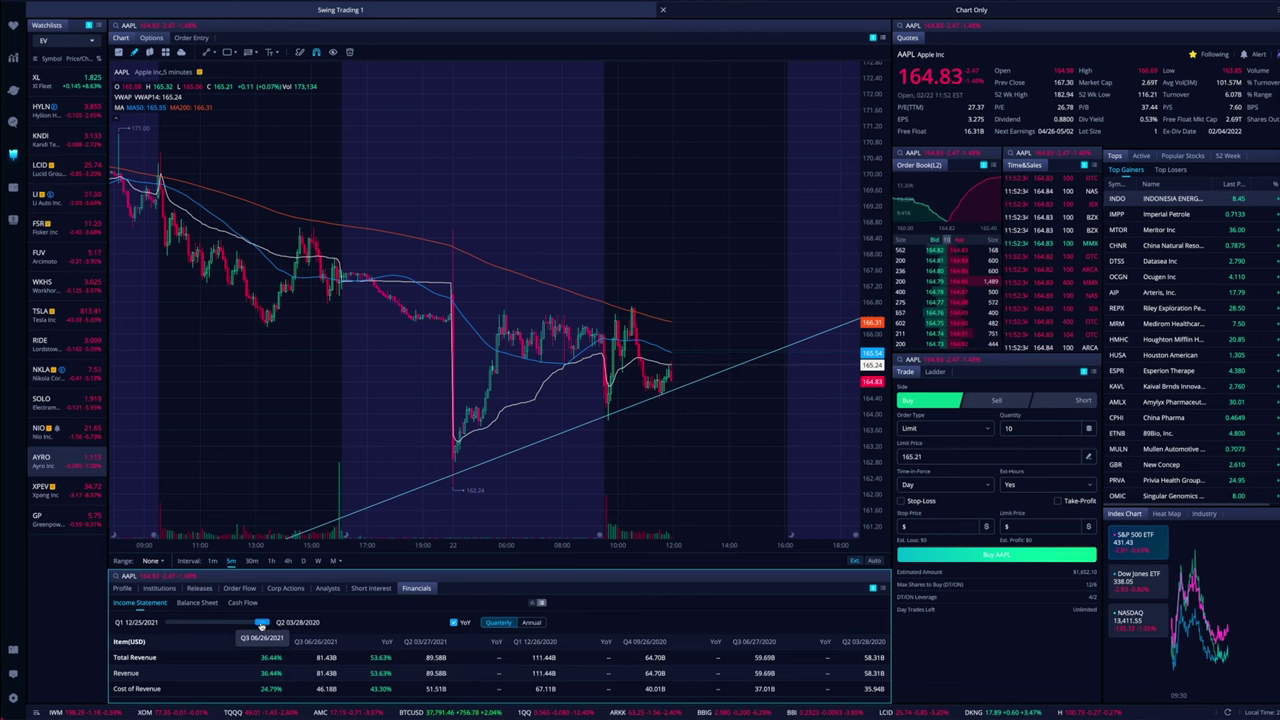
mouse_move(163, 625)
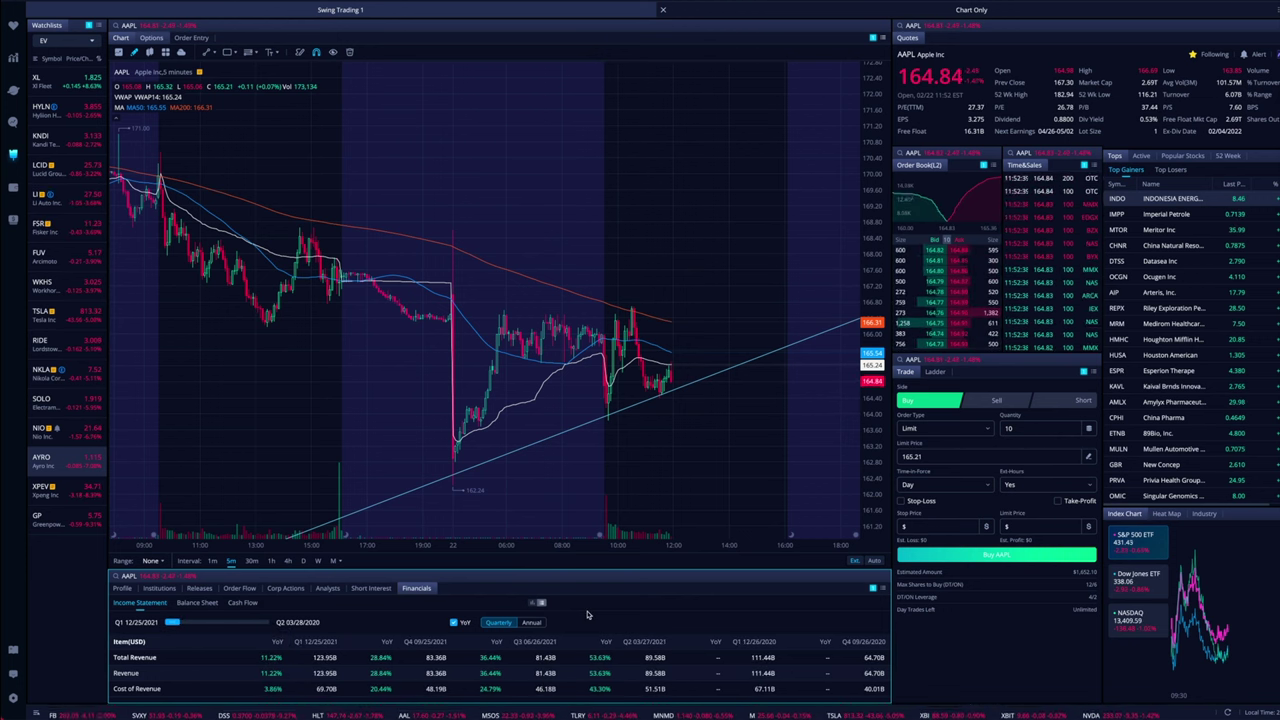
click(122, 588)
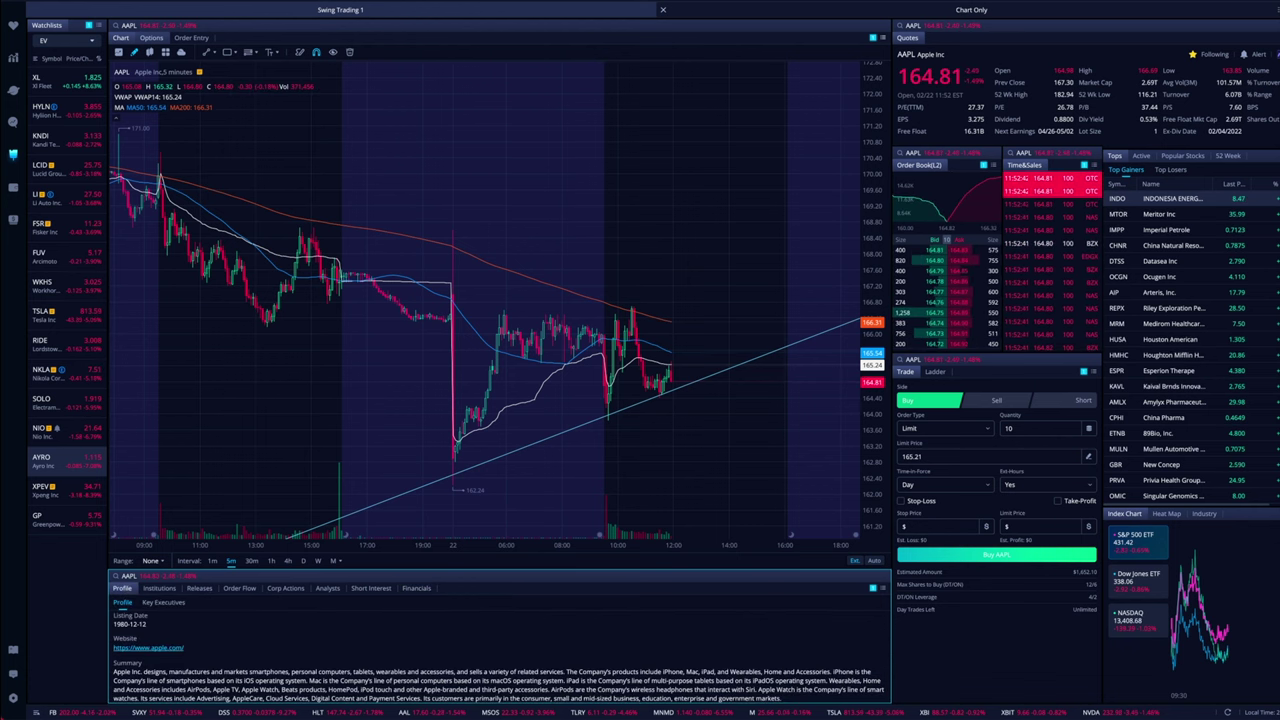
- Browse the Market, General, Stocks, Trade and Quote categories of the Add Widgets window and close it without adding a widget
drag(1275, 33, 512, 124)
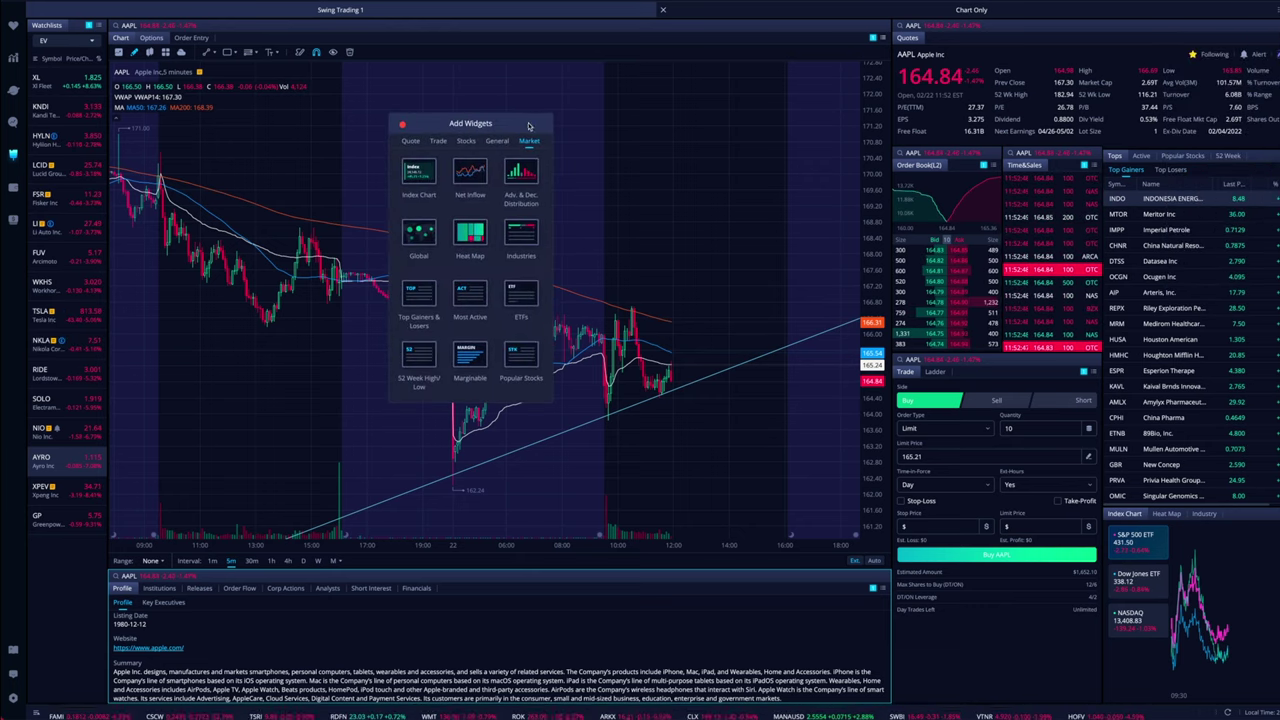
click(495, 142)
click(528, 141)
click(466, 141)
click(438, 141)
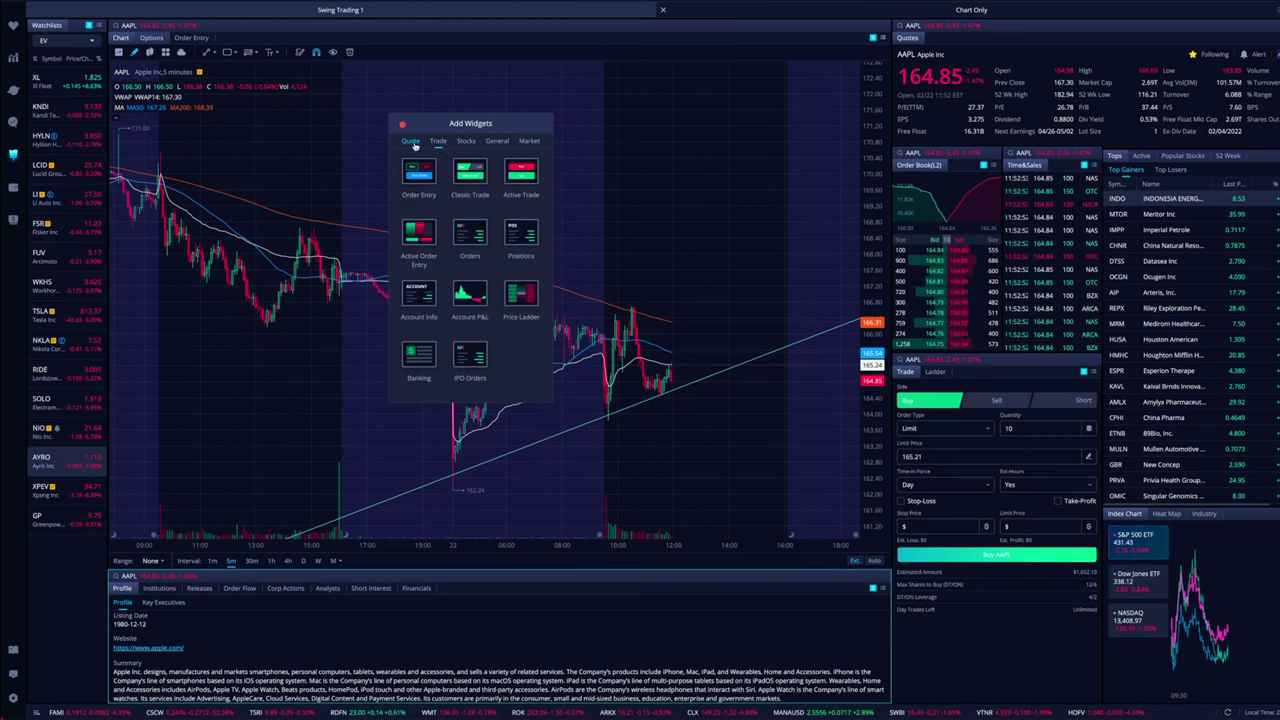
click(411, 142)
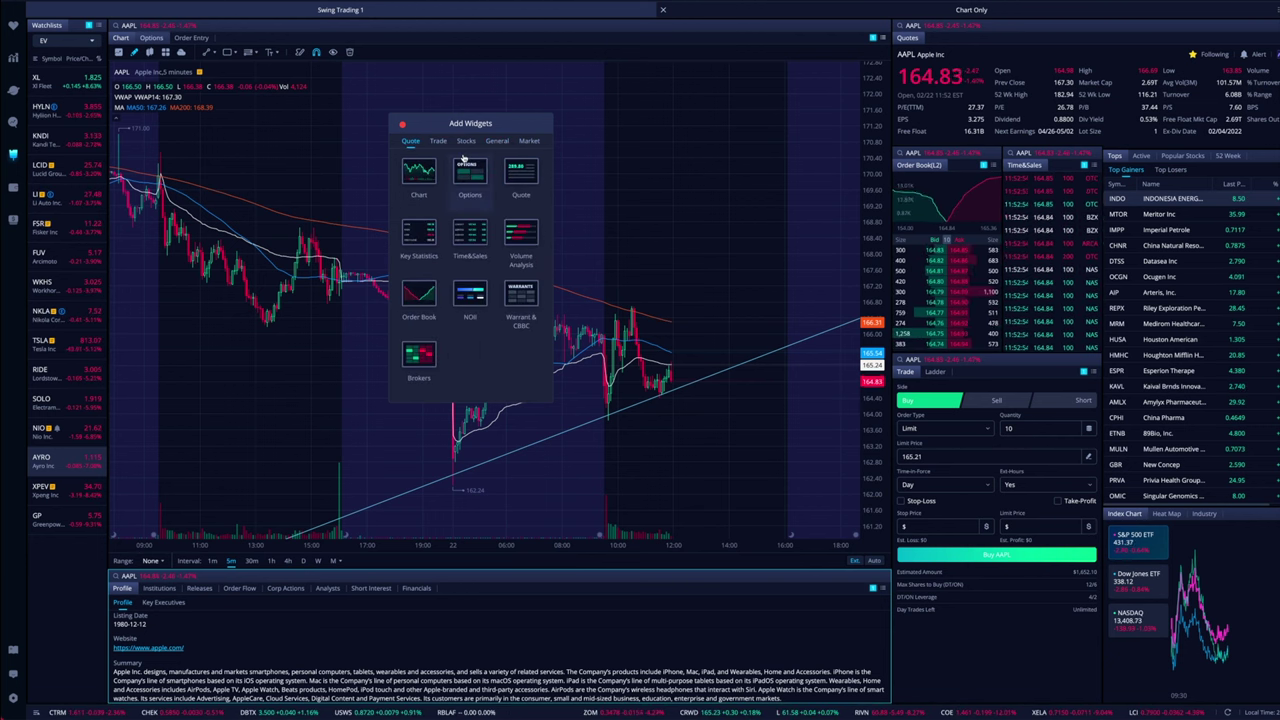
click(401, 125)
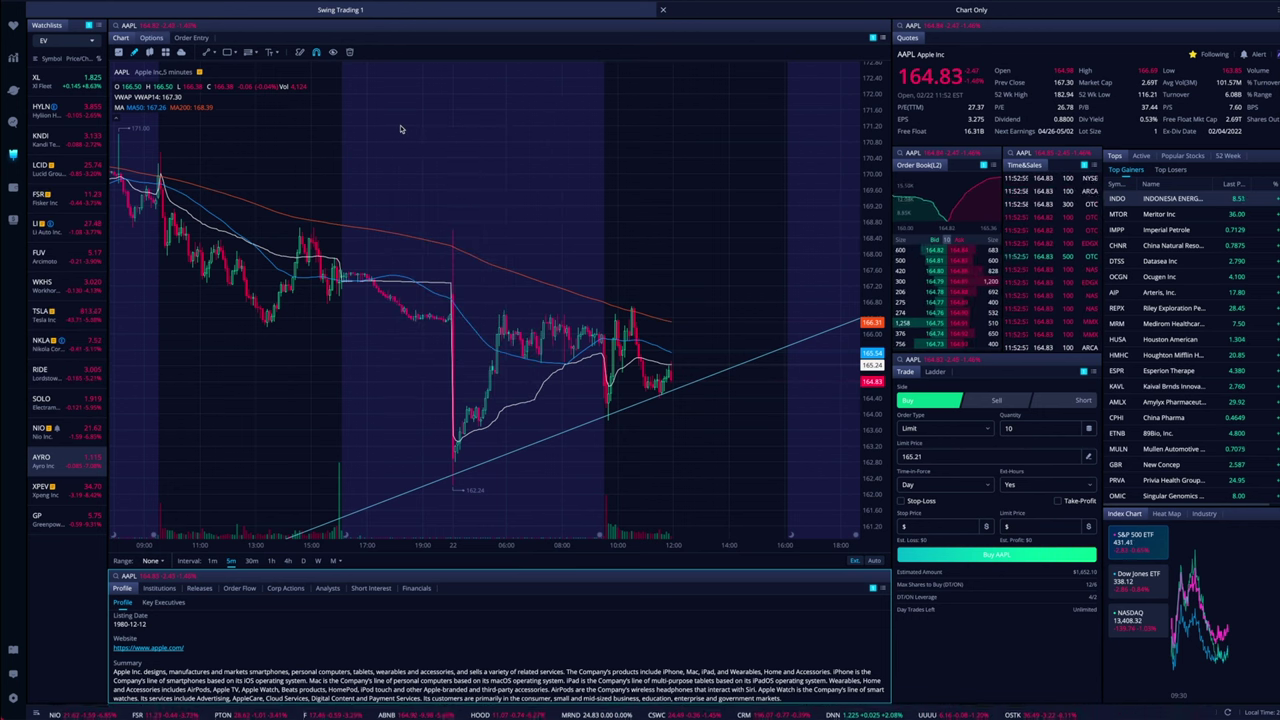